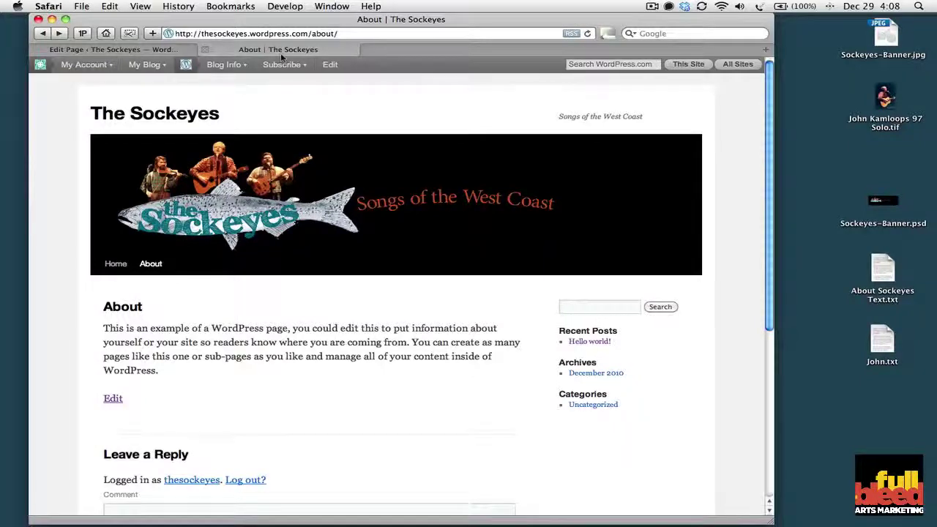
Update the About page with the restored band description, then reload the live About page to confirm it
left_click(122, 48)
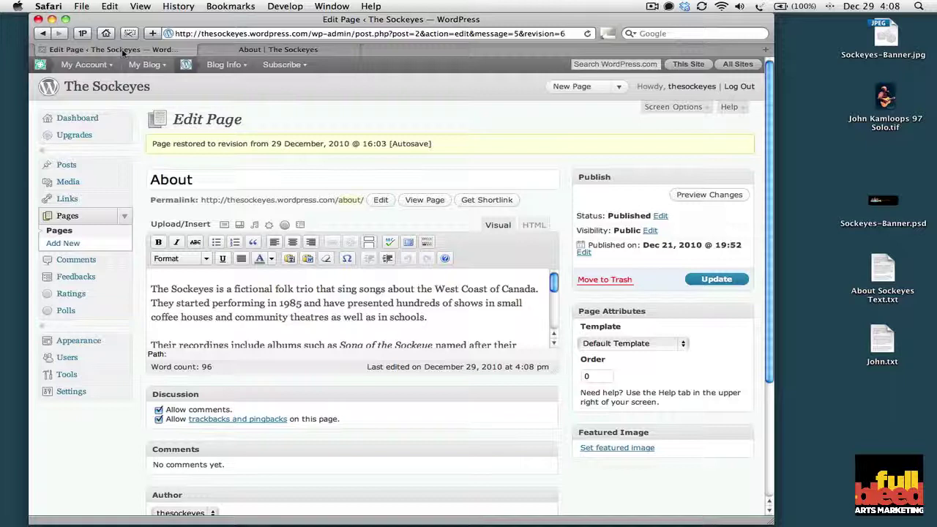
left_click(711, 279)
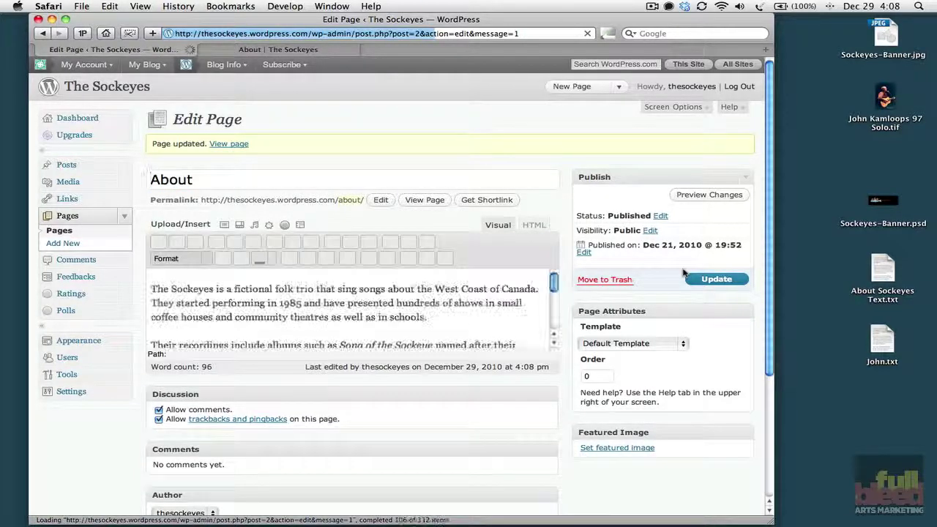
left_click(278, 51)
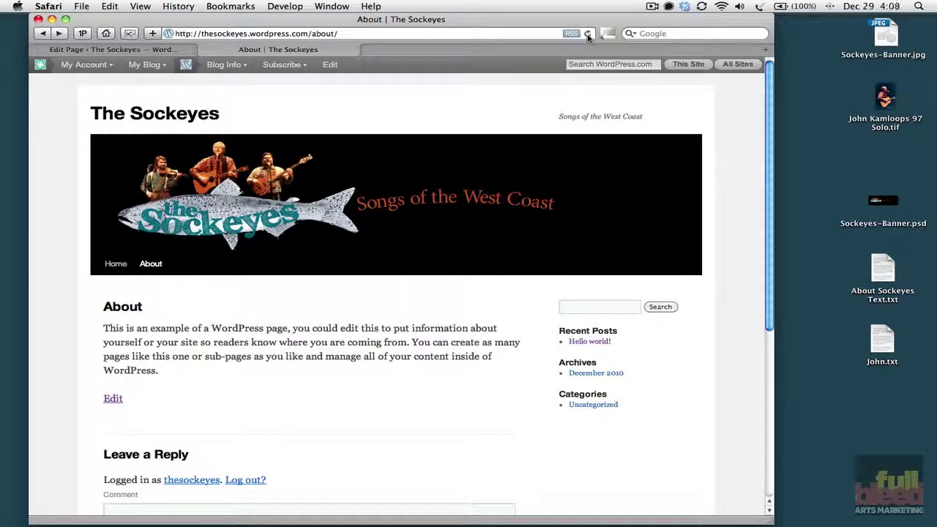
left_click(587, 34)
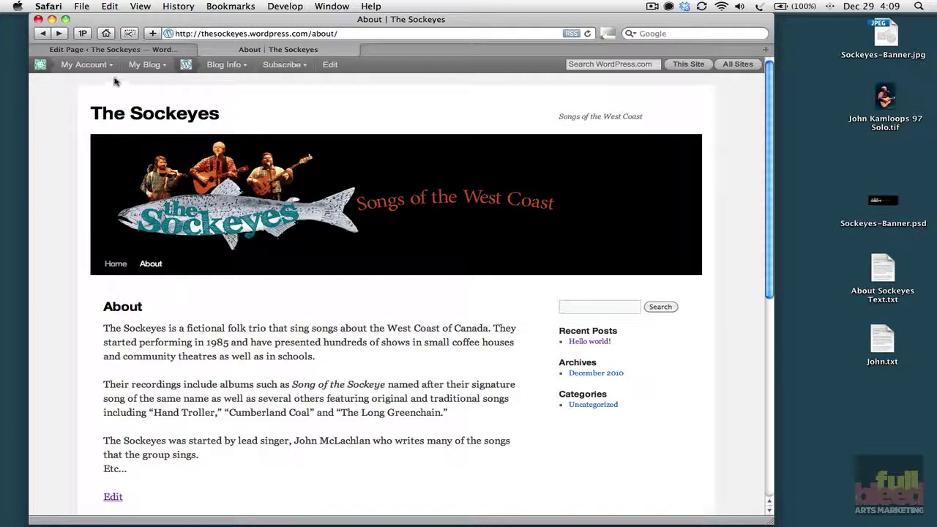
Create a new page titled 'John' and paste the singer/songwriter biography into its body
left_click(123, 50)
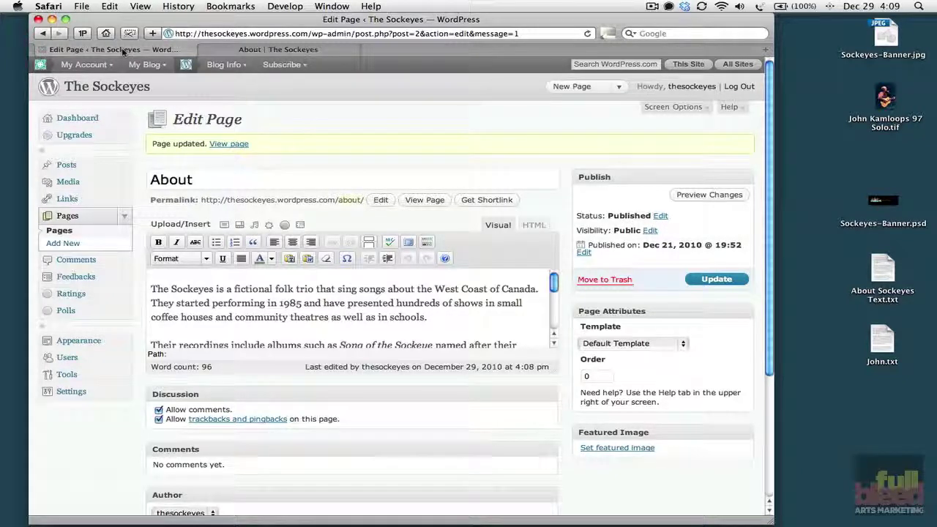
left_click(64, 246)
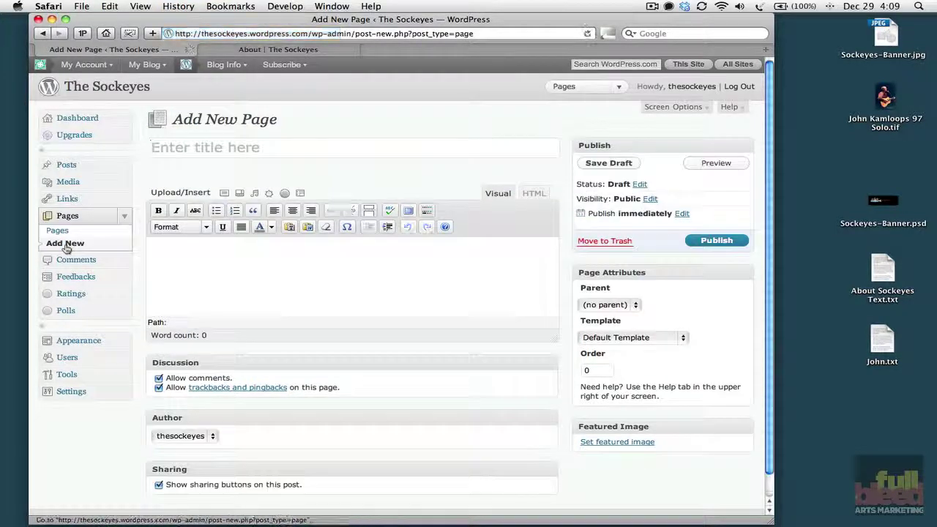
type("John")
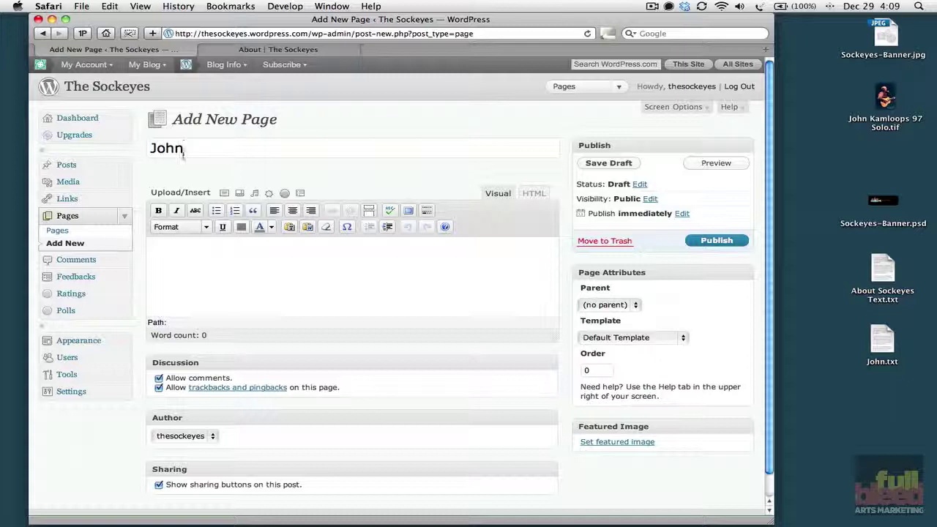
left_click(208, 256)
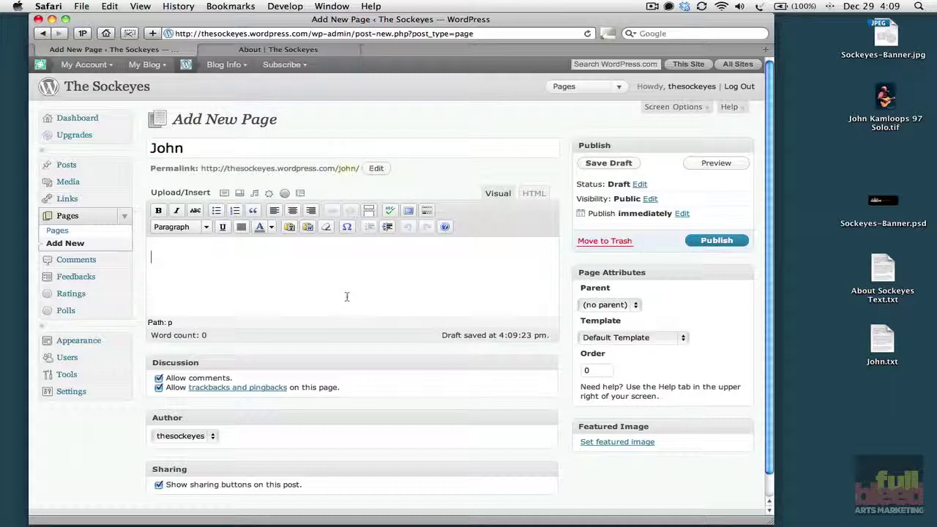
key("super+v")
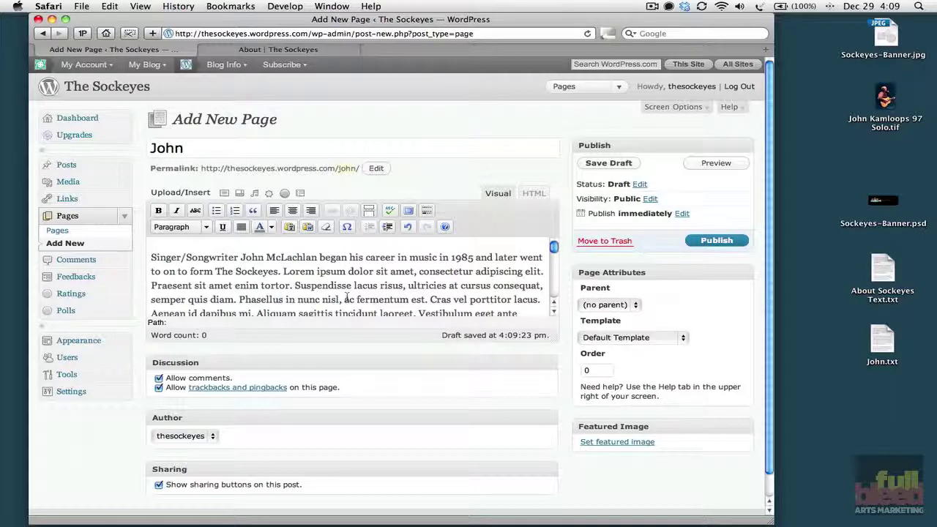
Add a new paragraph of pasted filler text after the biography's last line
scroll(316, 276, "down", 5)
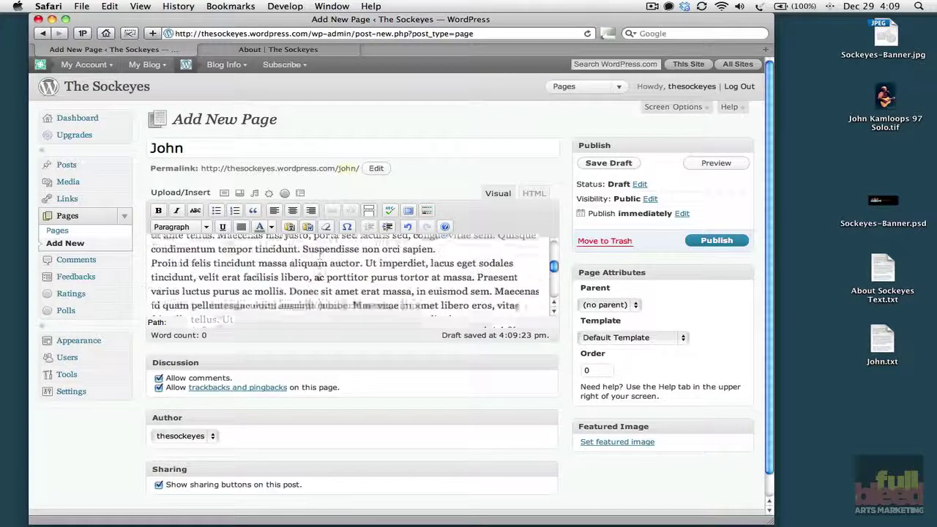
scroll(319, 276, "down", 5)
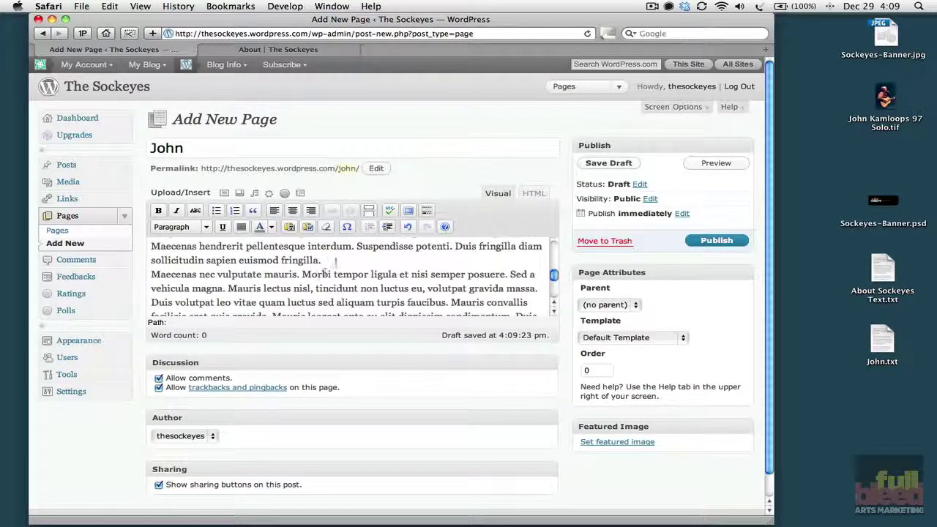
left_click(335, 260)
key("Return")
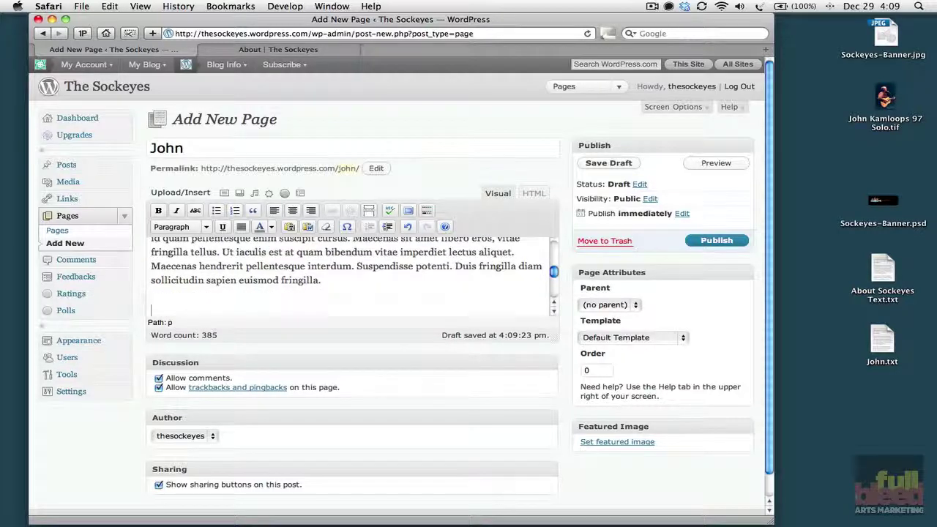
key("super+v")
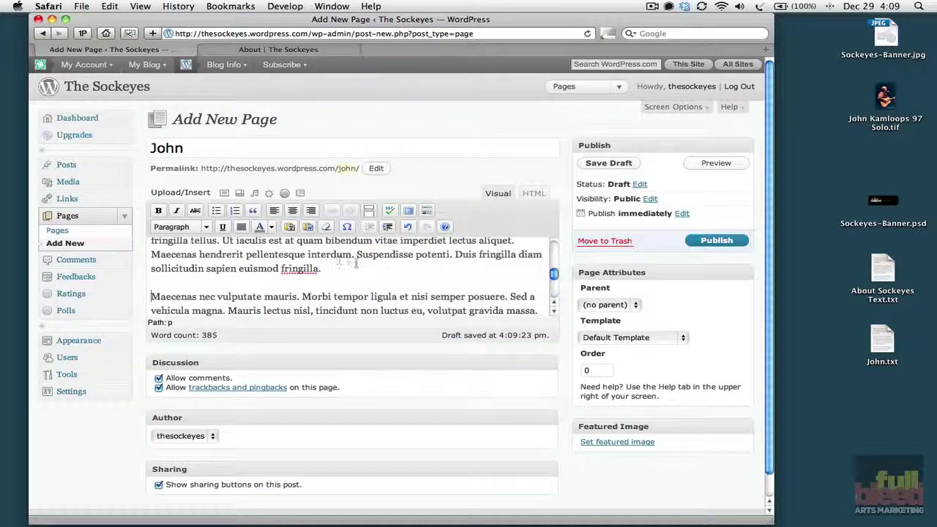
scroll(382, 283, "up", 10)
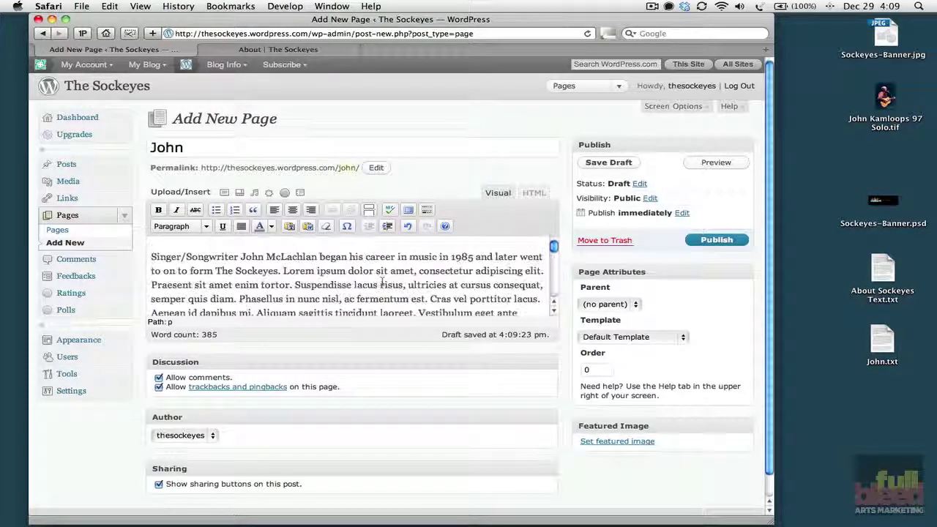
scroll(382, 283, "down", 8)
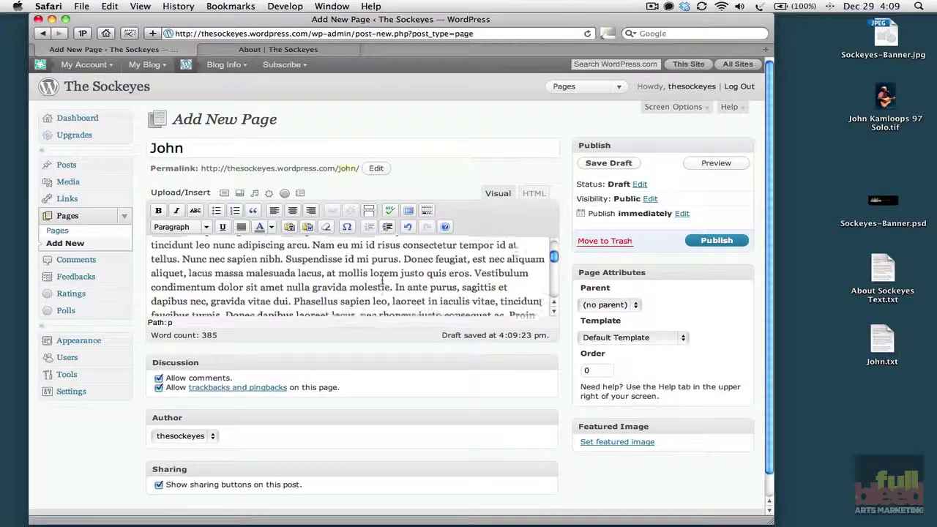
scroll(382, 278, "up", 8)
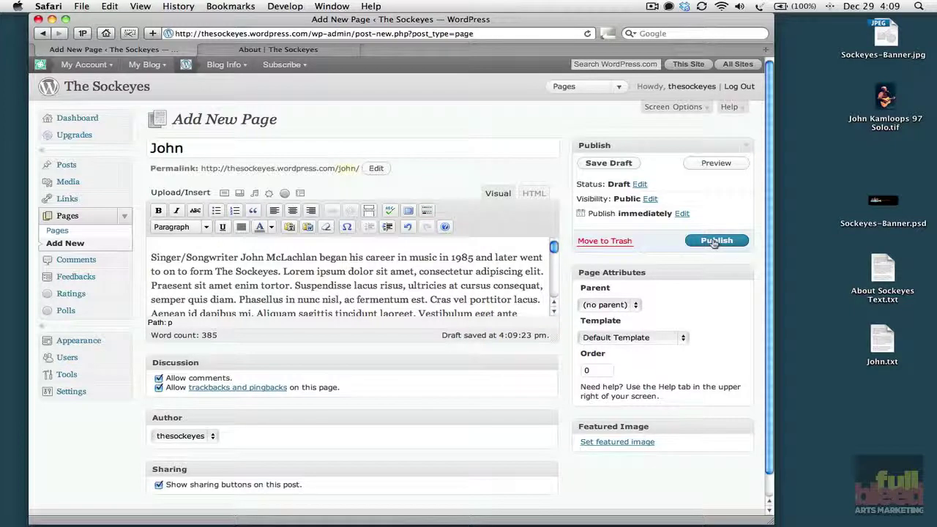
Publish the John page and reload the live site so John appears in the menu
left_click(713, 240)
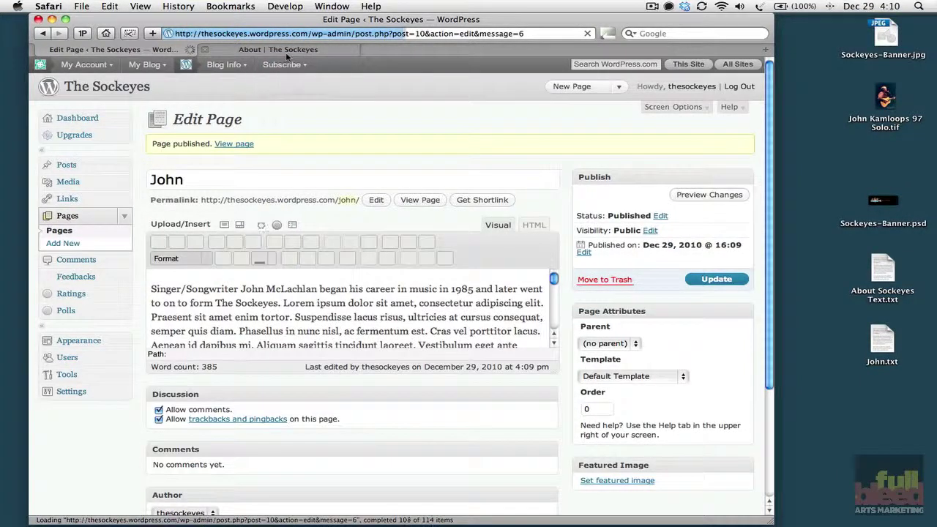
left_click(282, 51)
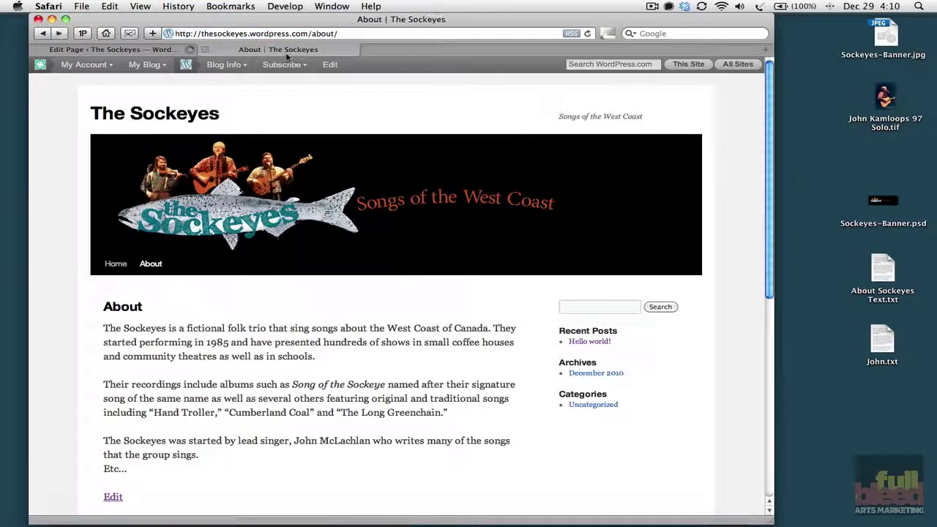
left_click(588, 34)
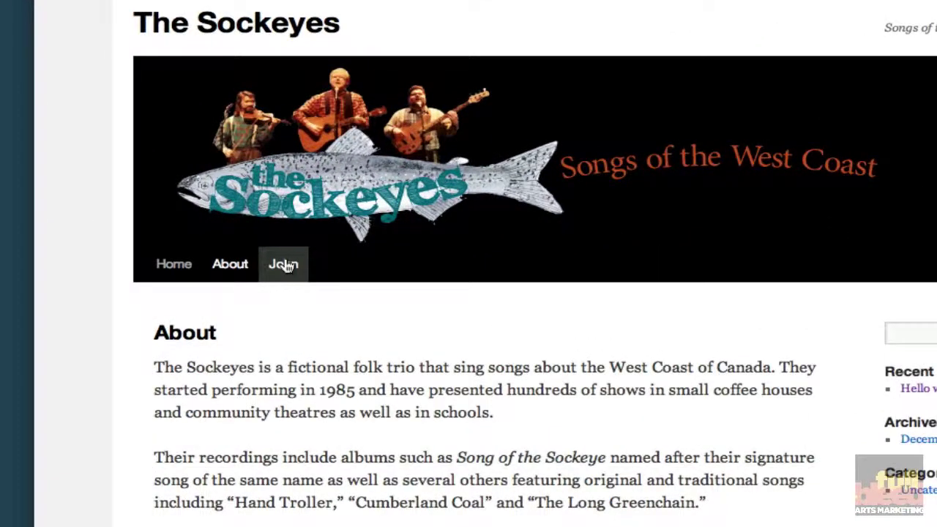
Open the John page from the site menu and scroll through its biography
left_click(285, 265)
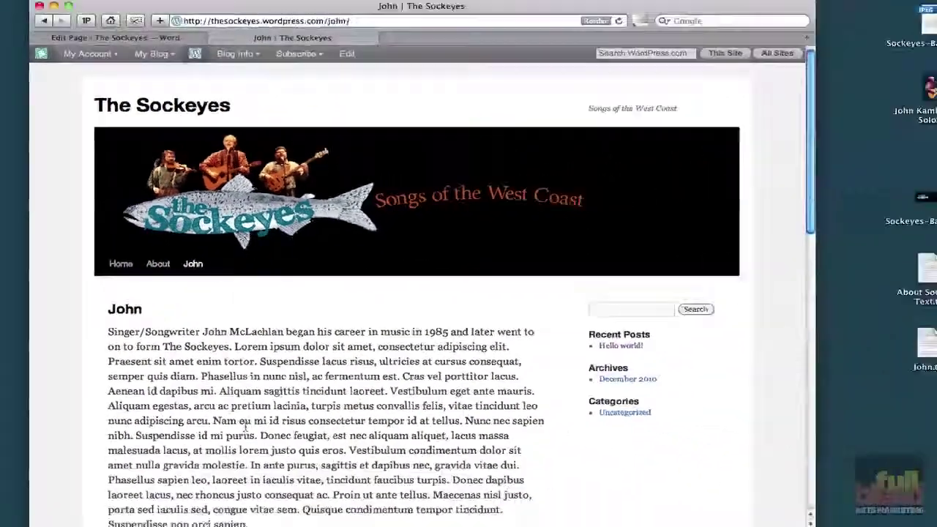
scroll(350, 500, "down", 5)
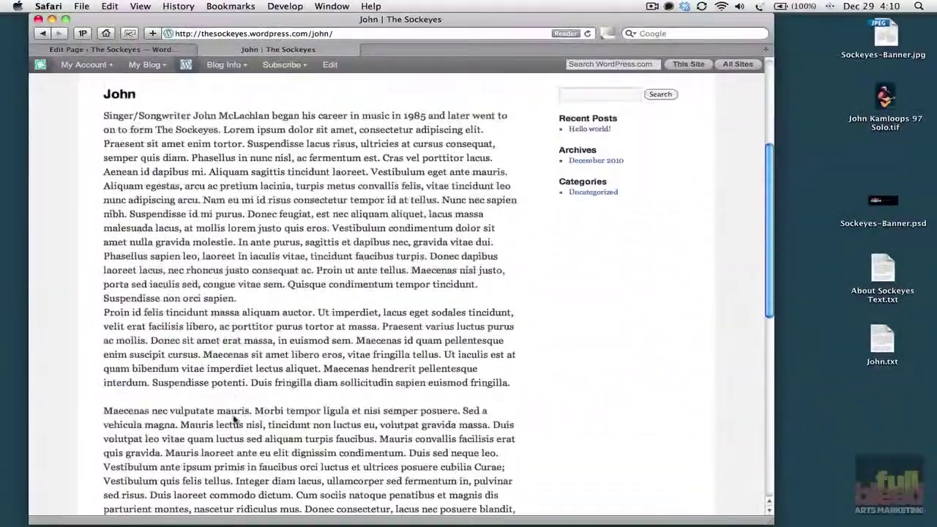
scroll(234, 420, "down", 5)
scroll(234, 419, "up", 10)
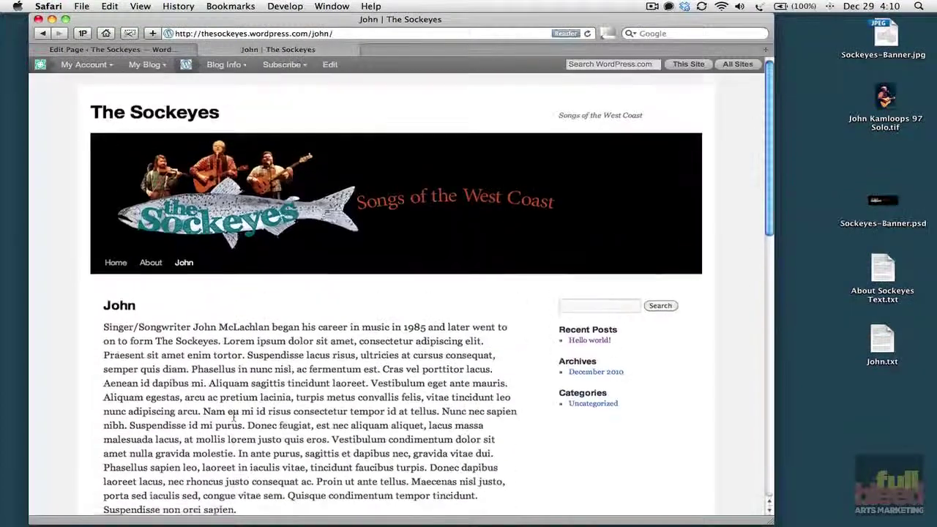
Insert a blank line above the first word of the John page's bio
left_click(108, 50)
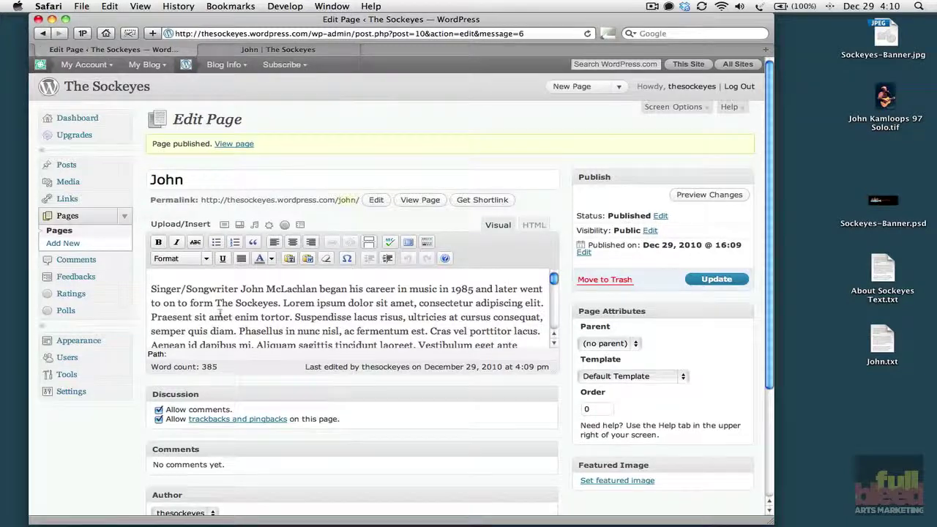
left_click(151, 278)
key("Return")
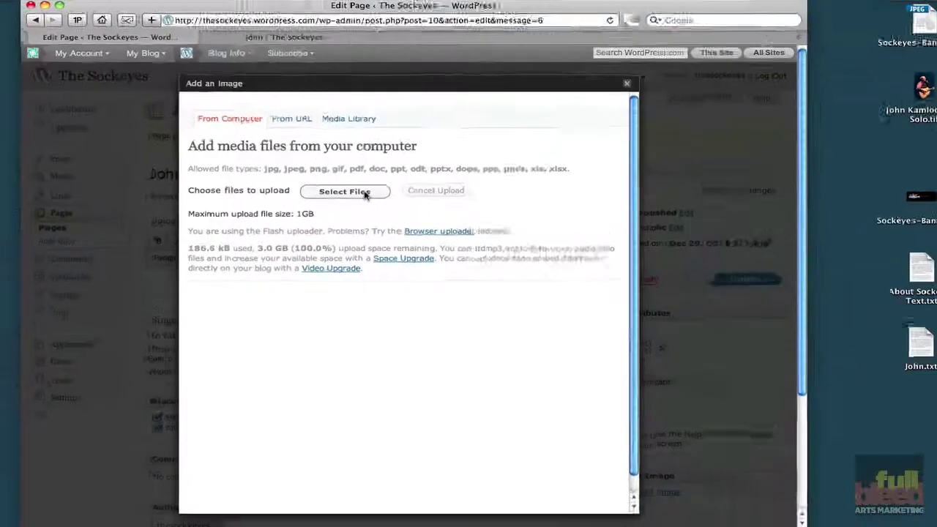
Start adding an image, cancel the file picker, and open John Kamloops 97 Solo.tif in Photoshop
left_click(442, 151)
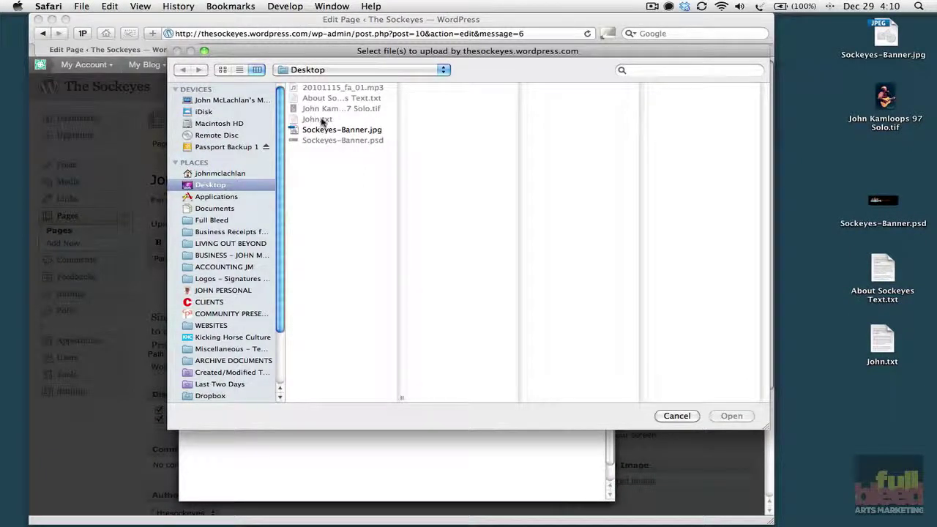
left_click(675, 416)
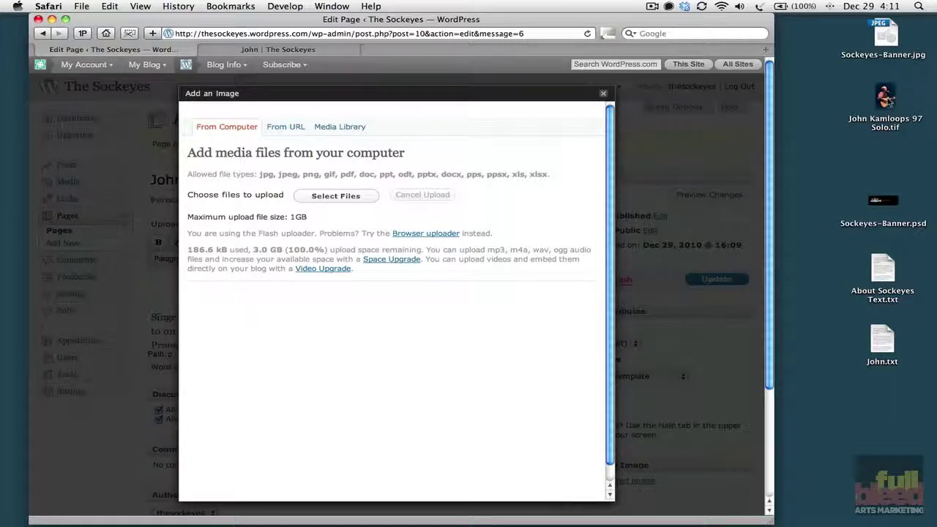
double_click(886, 98)
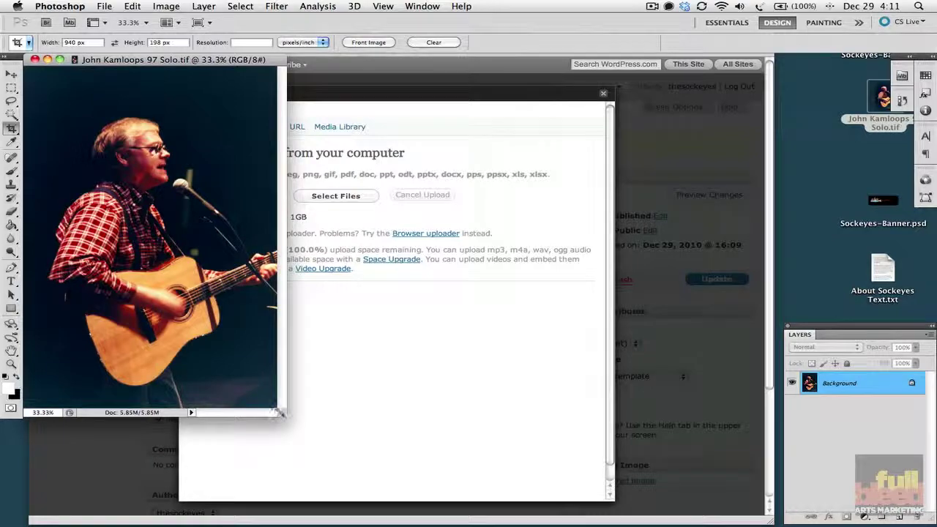
Enlarge the document window and check the photo's pixel dimensions in Image Size without changes
left_click_drag(282, 414, 393, 443)
key("super+alt+i")
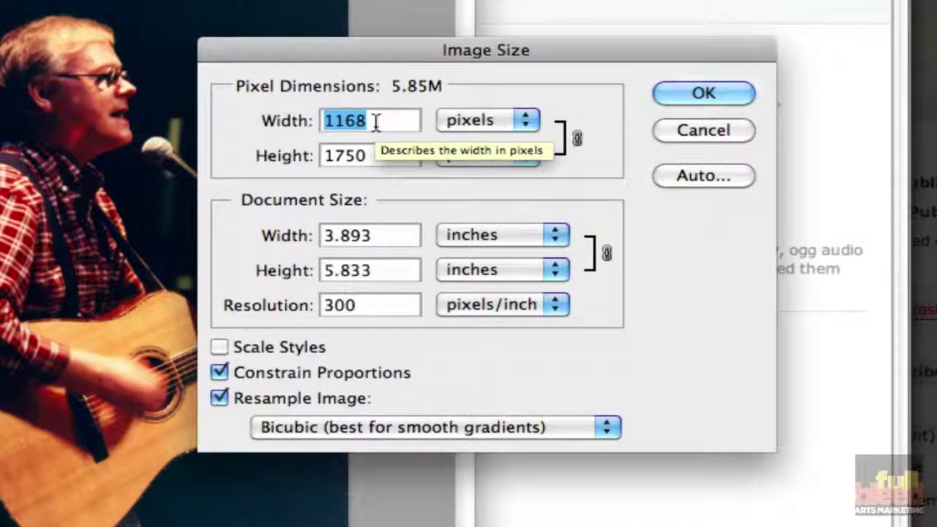
left_click(691, 130)
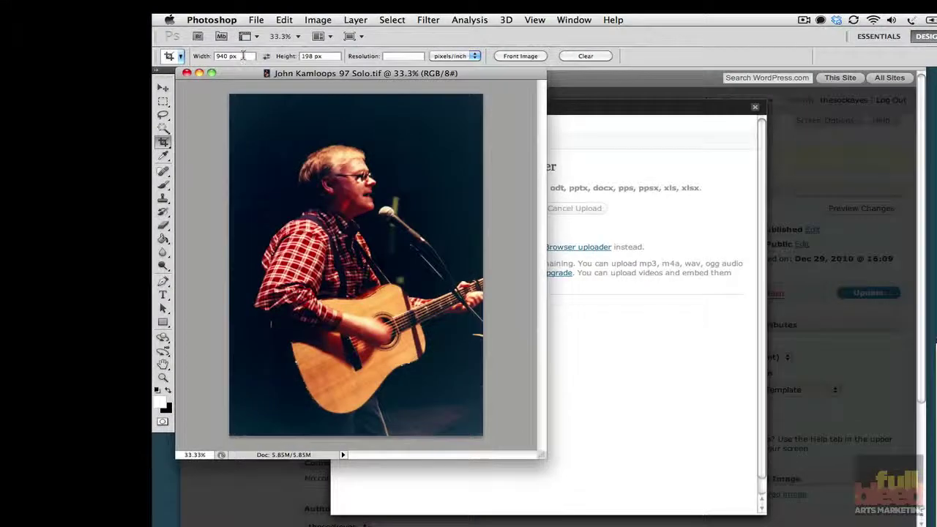
Clear the crop tool's fixed width and height, then crop tightly around the guitarist to the right edge
left_click(243, 56)
key("BackSpace")
key("Tab")
left_click_drag(246, 141, 470, 419)
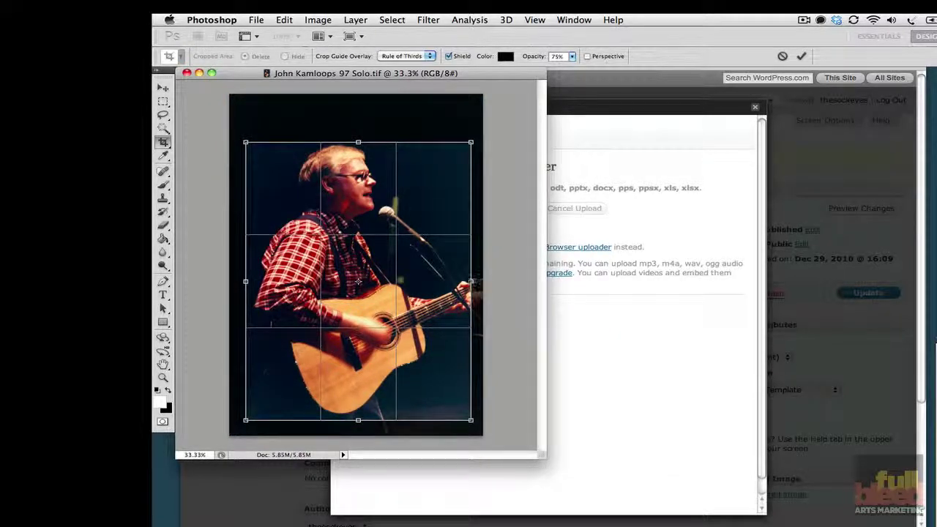
left_click_drag(471, 281, 482, 282)
key("Return")
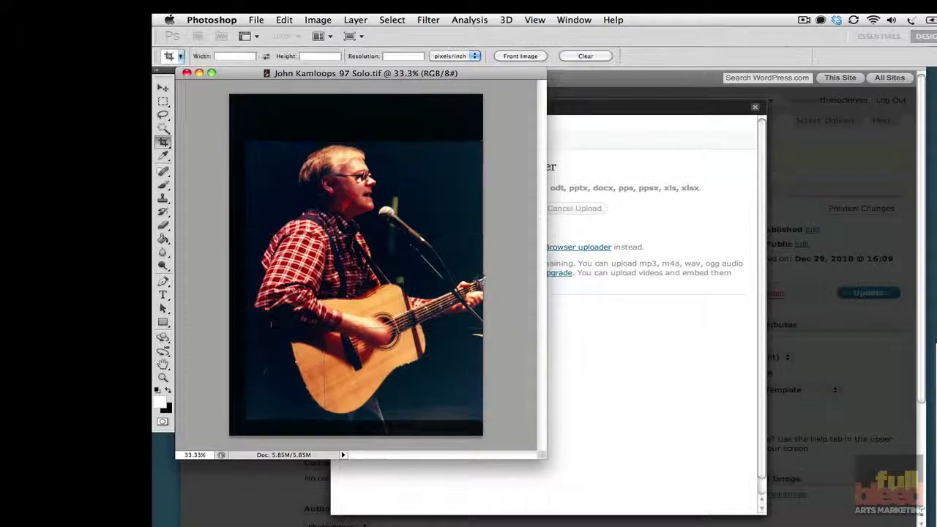
Resize the photo to 300 pixels wide in Image Size
key("super+alt+i")
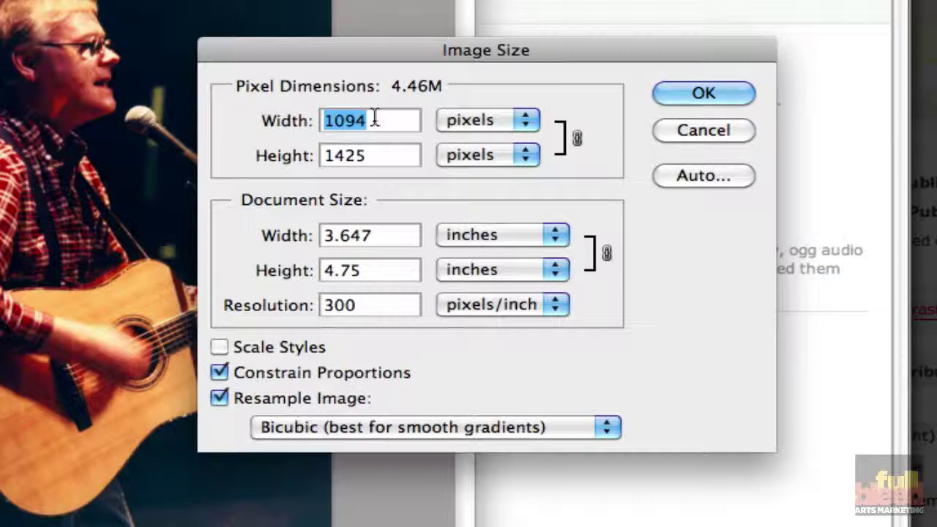
type("3")
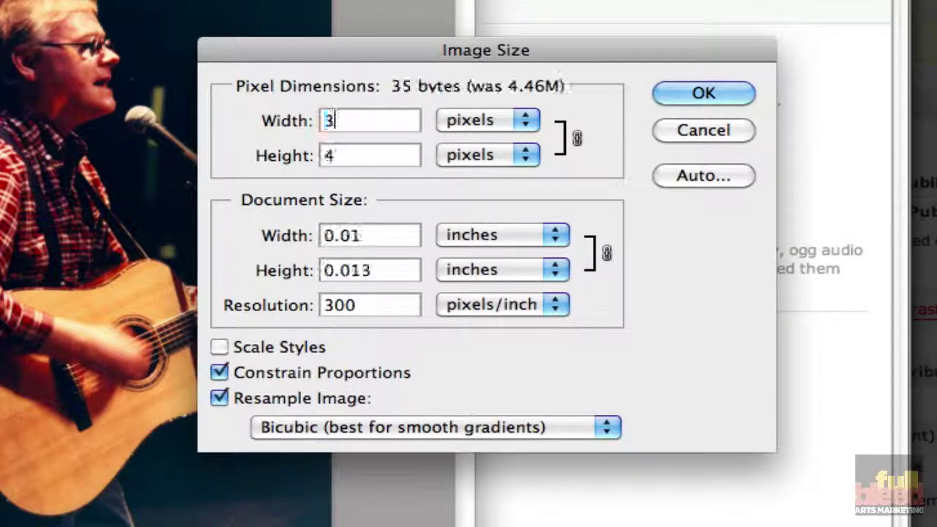
type("00")
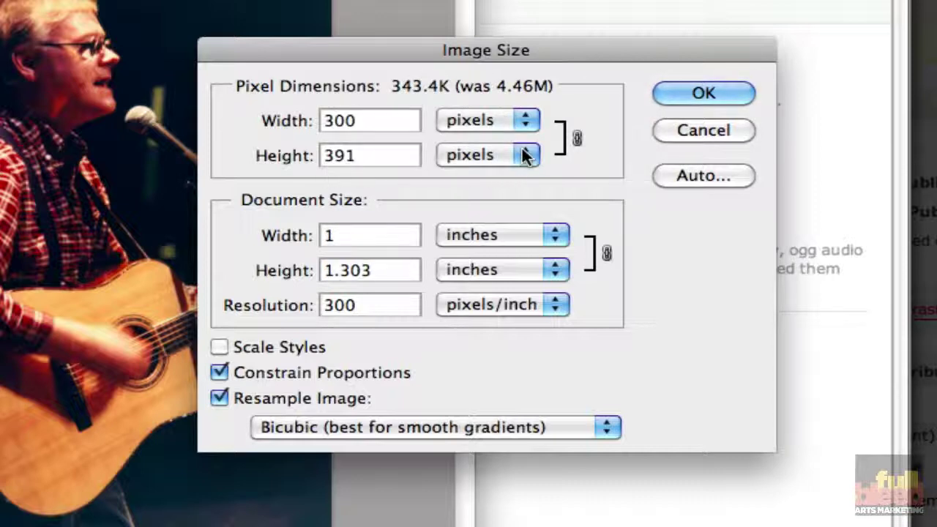
left_click(697, 94)
Export the photo as a High-quality JPEG, John-Kamloops-97-Solo.jpg, to the Desktop and close the TIFF
key("super+alt+shift+s")
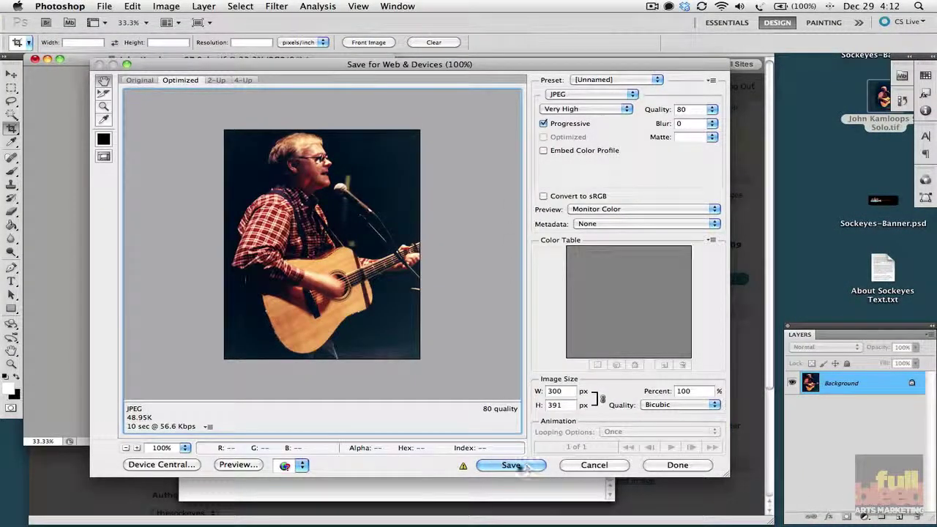
left_click(595, 108)
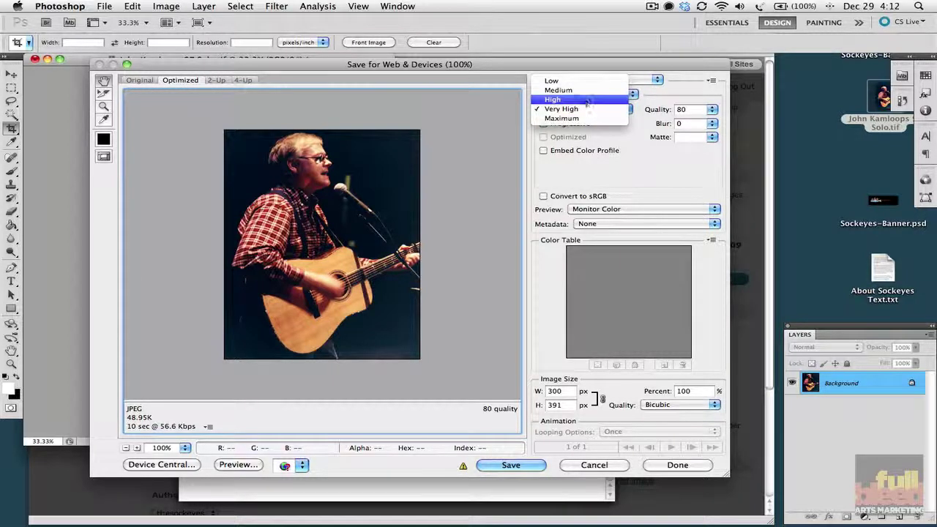
left_click(587, 101)
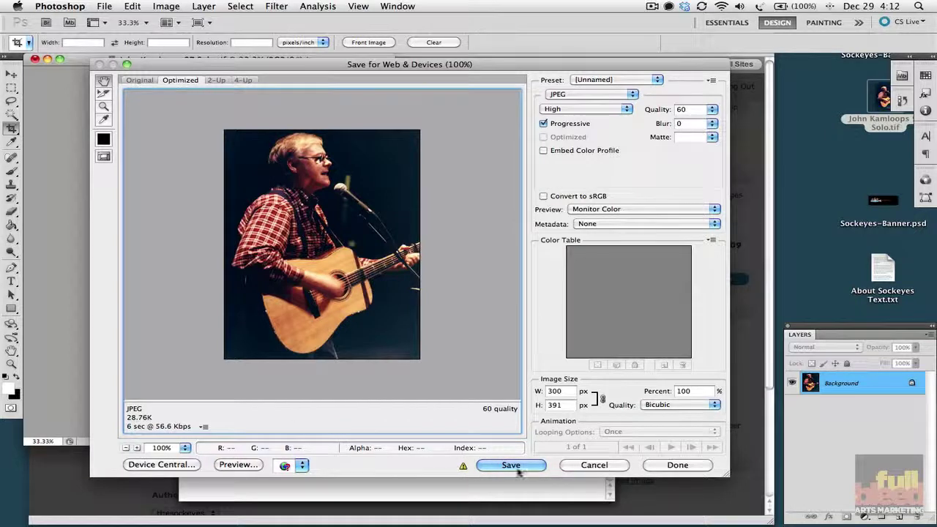
left_click(515, 467)
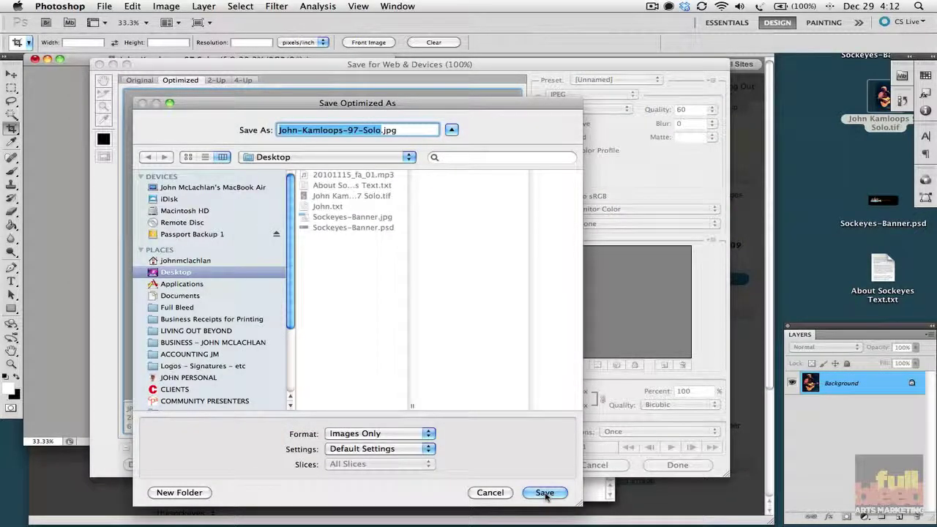
left_click(545, 493)
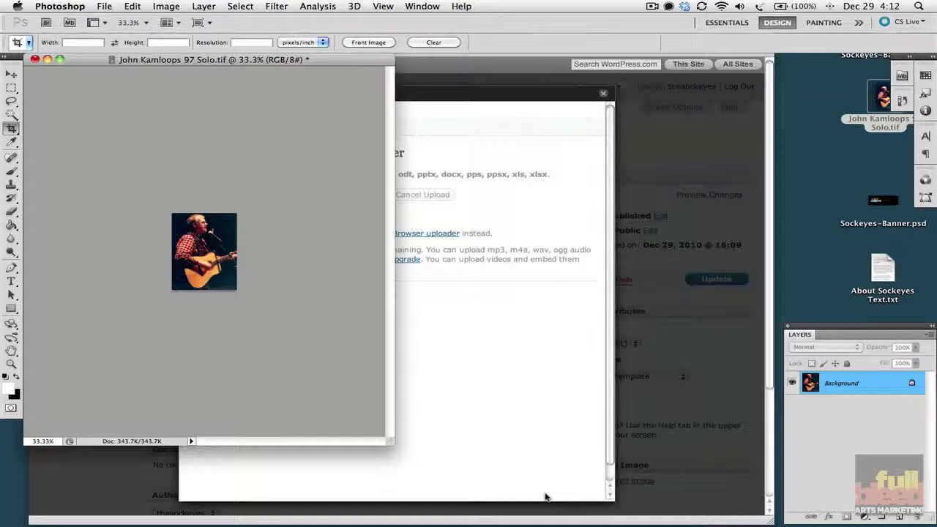
key("super+w")
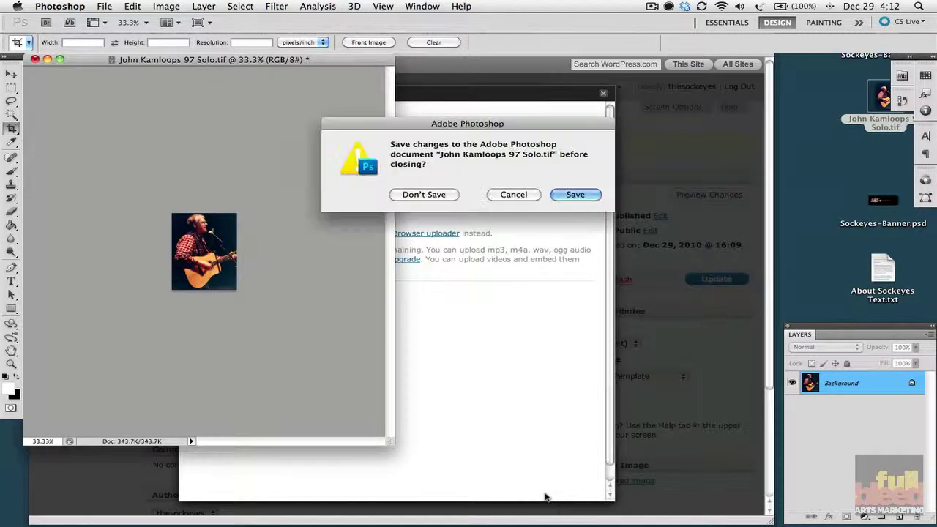
Close the TIFF without saving, quit Photoshop, and move the new JPEG icon up the desktop
left_click(407, 195)
key("super+q")
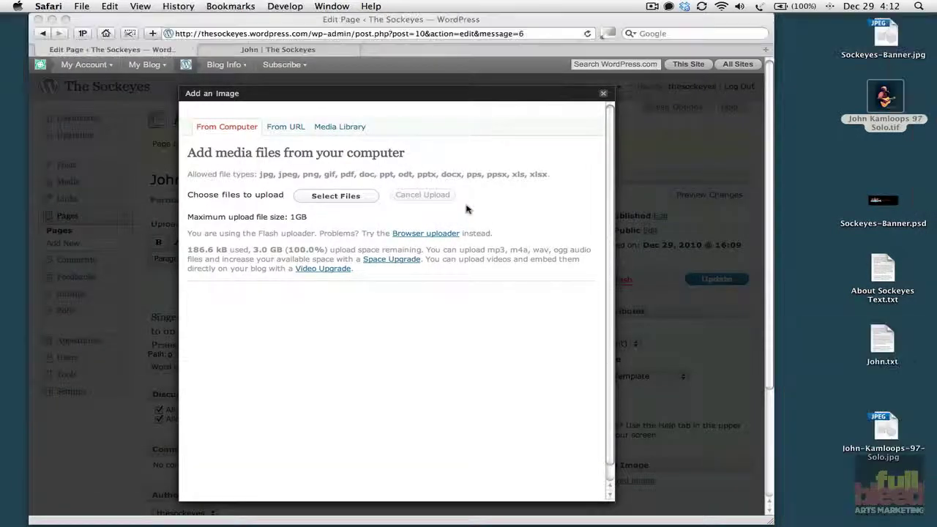
left_click(885, 99)
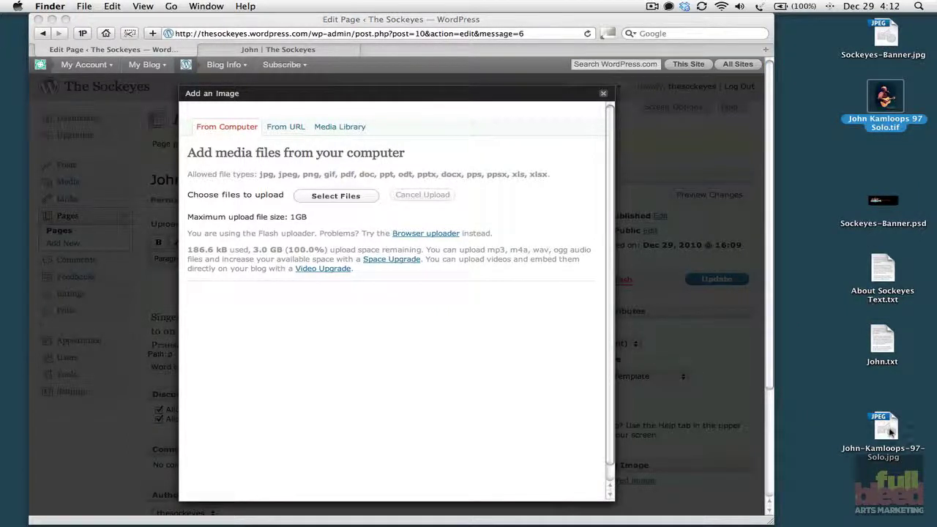
left_click_drag(890, 432, 876, 163)
Upload John-Kamloops-97-Solo.jpg through the Add an Image dialog's file chooser
left_click(540, 199)
left_click(338, 195)
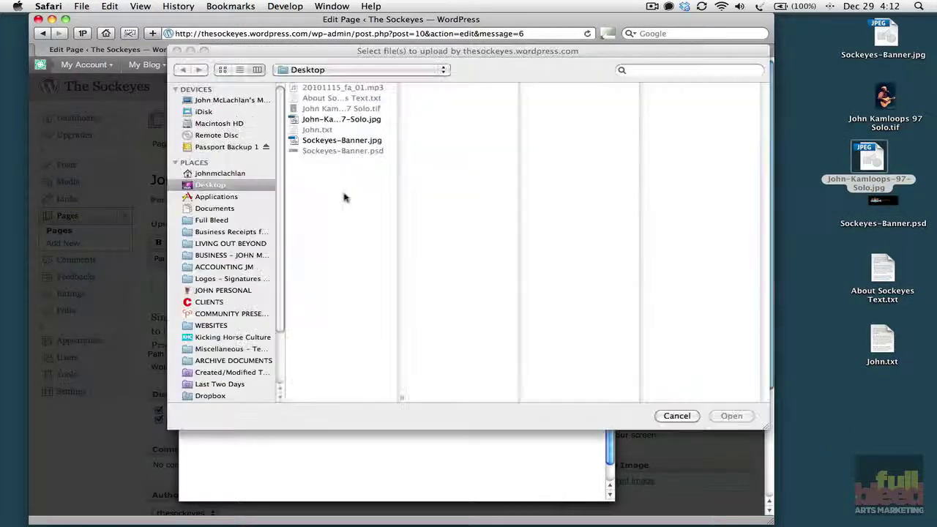
left_click(344, 120)
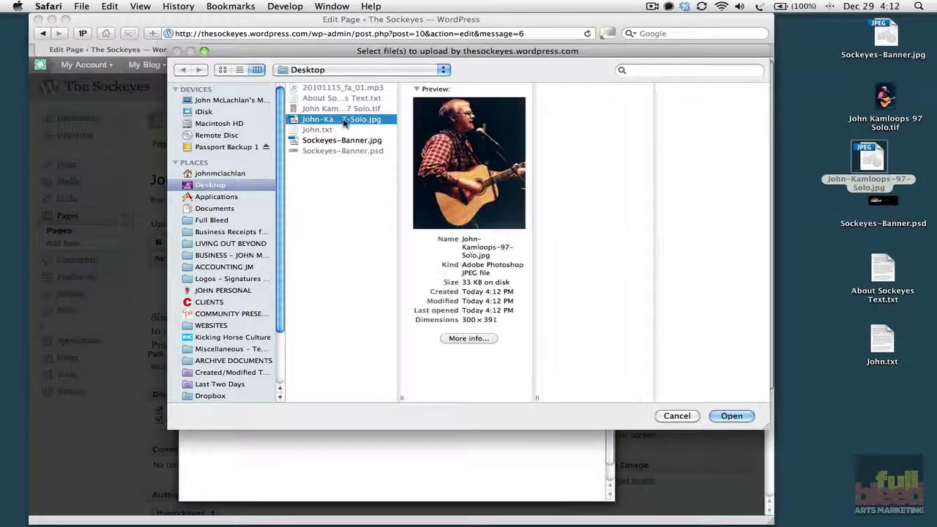
left_click(731, 415)
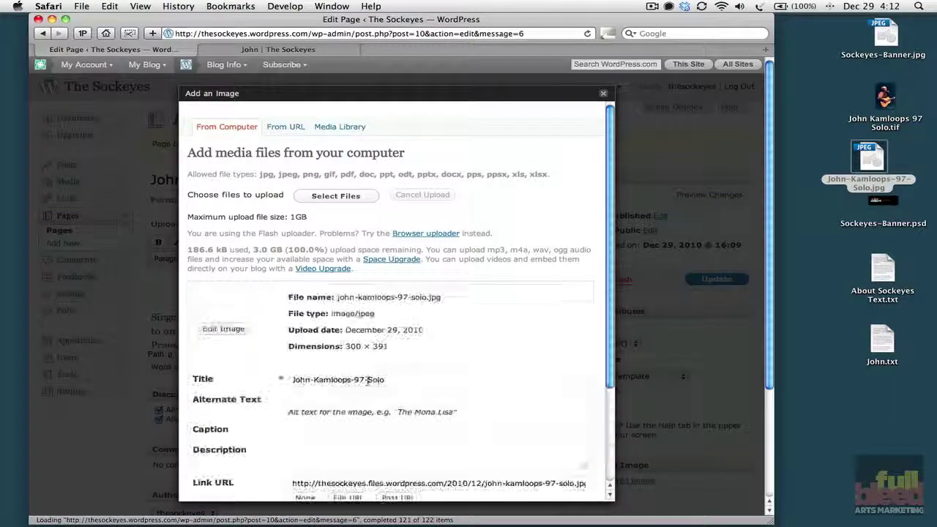
Enter the performer's name as the photo's alternate text
scroll(368, 379, "down", 2)
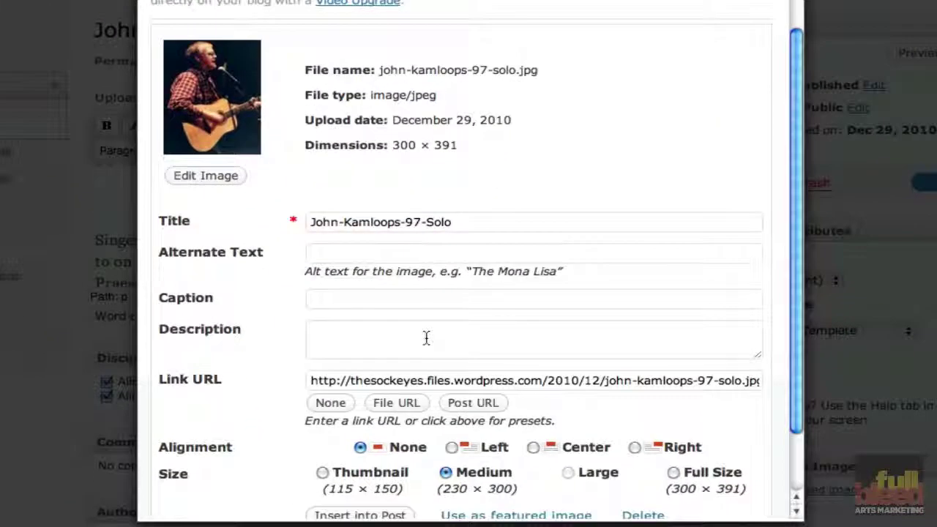
left_click(364, 259)
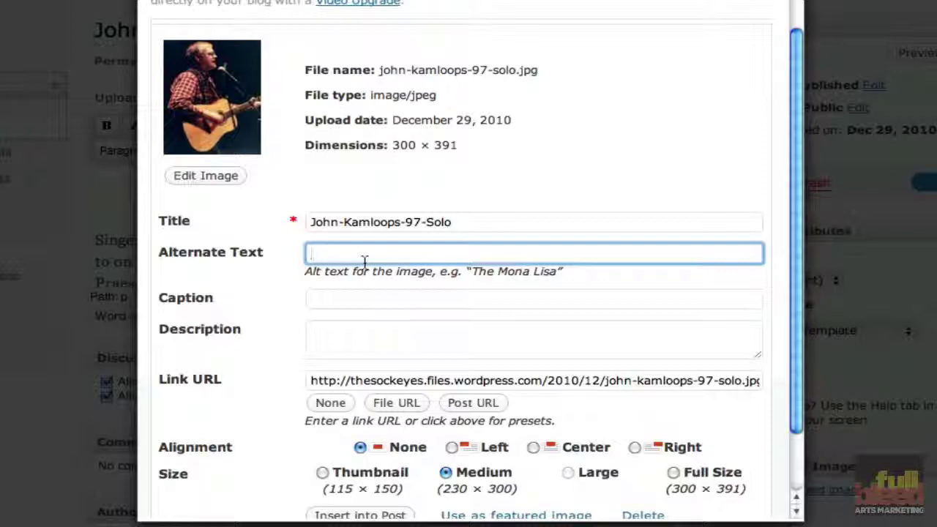
type("ohn McLachlan")
Choose Full Size and insert the photo into the John page
scroll(302, 344, "down", 3)
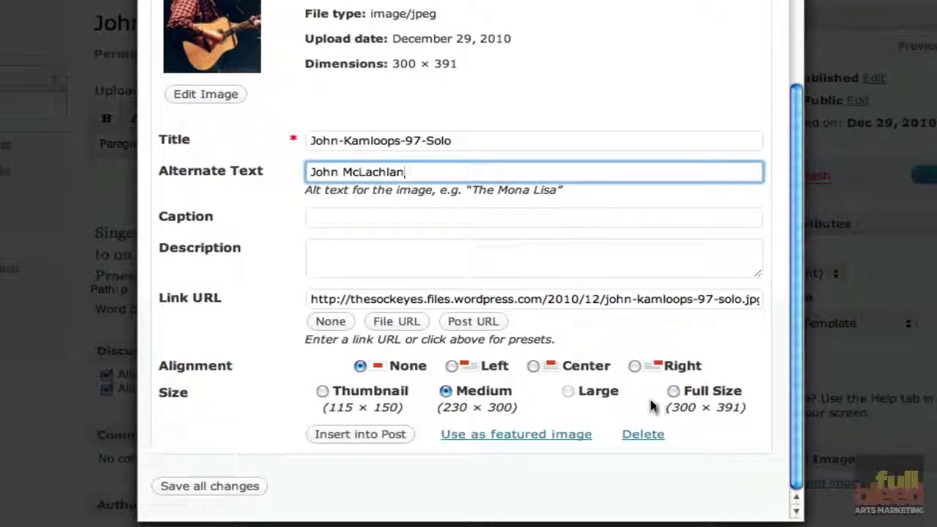
left_click(673, 391)
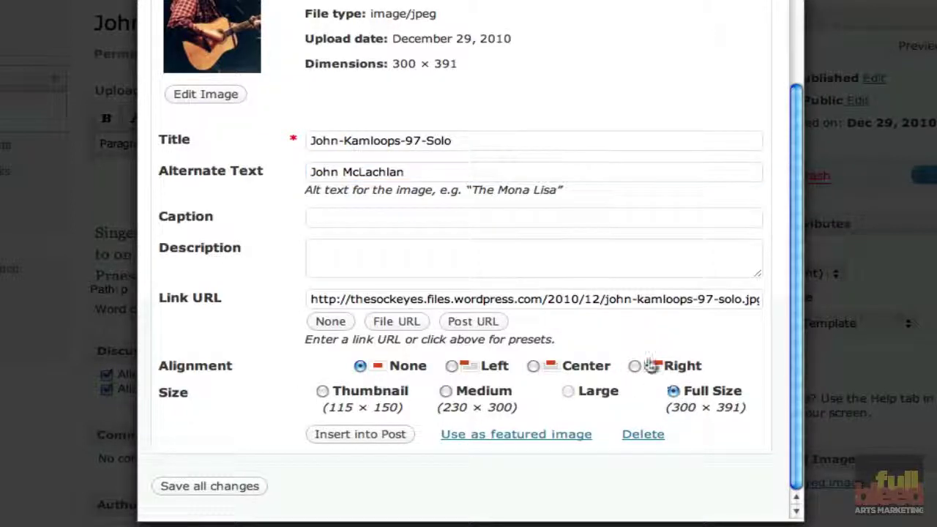
left_click(379, 438)
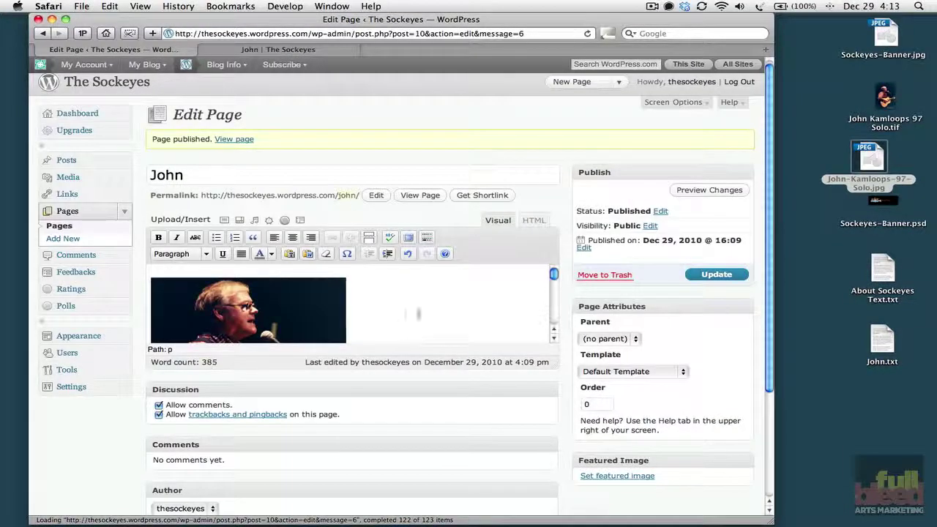
Update the John page so the full-size concert photo is saved to the published version
scroll(424, 312, "down", 5)
scroll(423, 311, "down", 5)
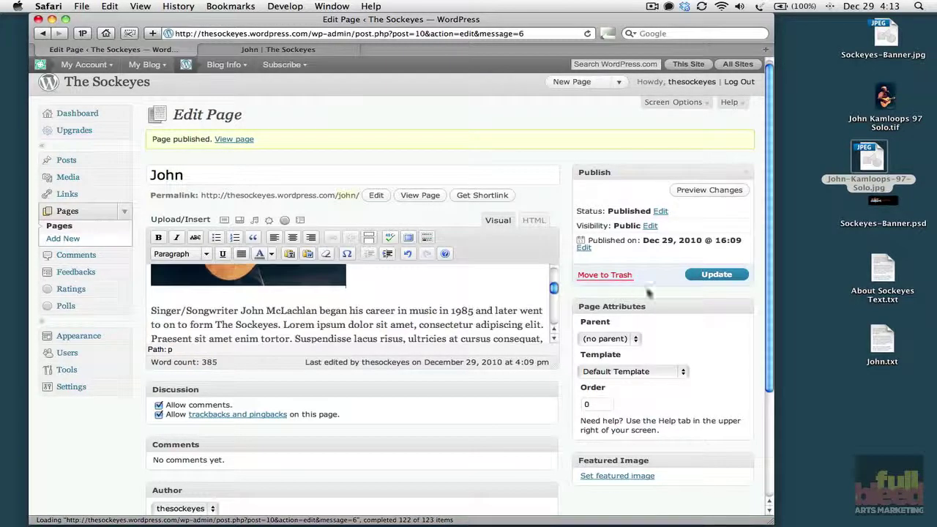
left_click(716, 276)
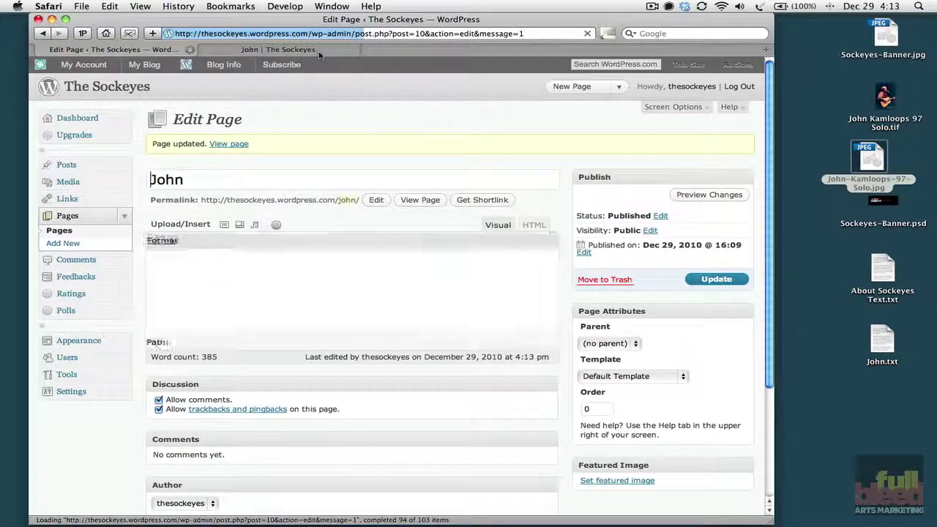
Reload the live John page and scroll to check the concert photo above the biography
left_click(318, 51)
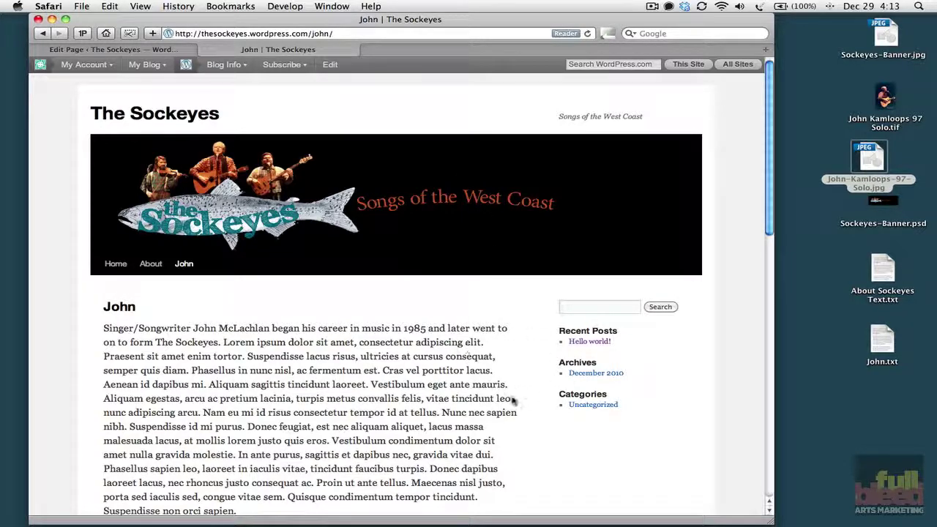
key("super+r")
left_click(588, 34)
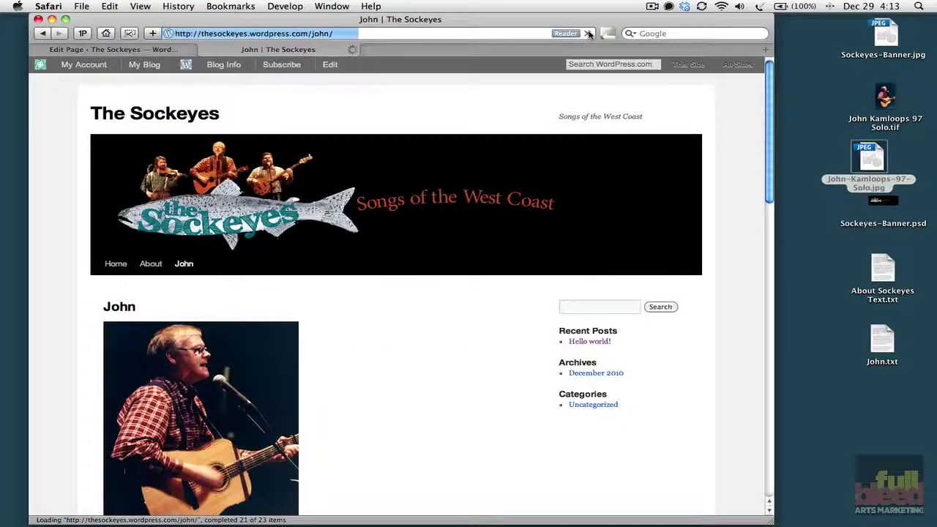
scroll(390, 388, "down", 5)
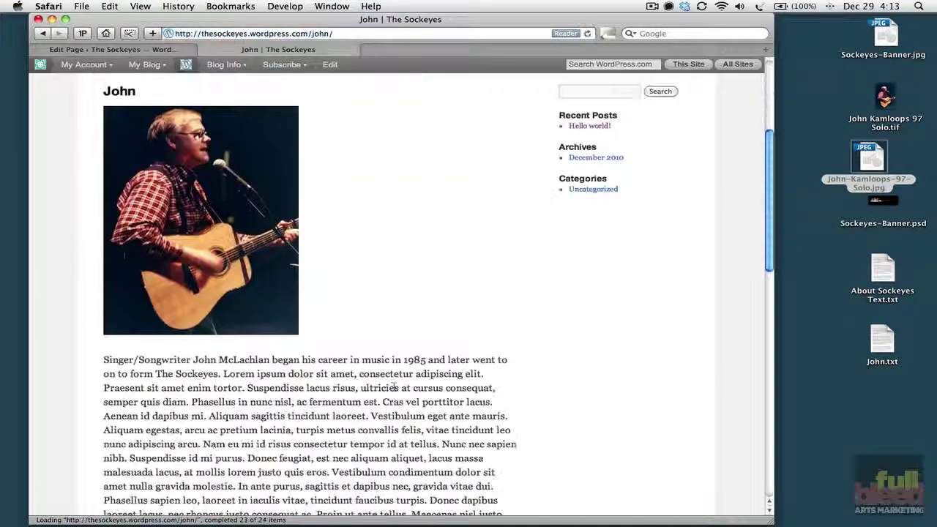
scroll(394, 387, "up", 3)
scroll(393, 388, "down", 3)
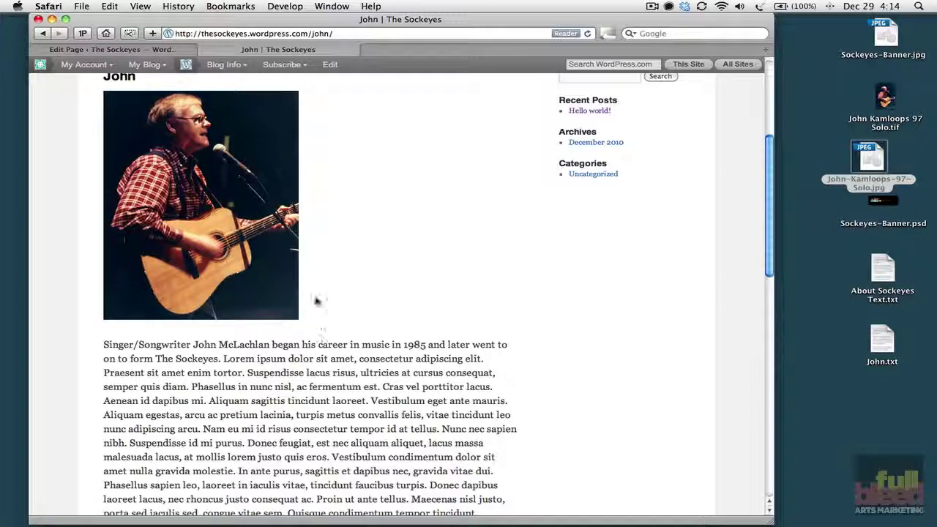
Delete the concert photo from the top of the John page, leaving the cursor before 'Singer'
left_click(148, 51)
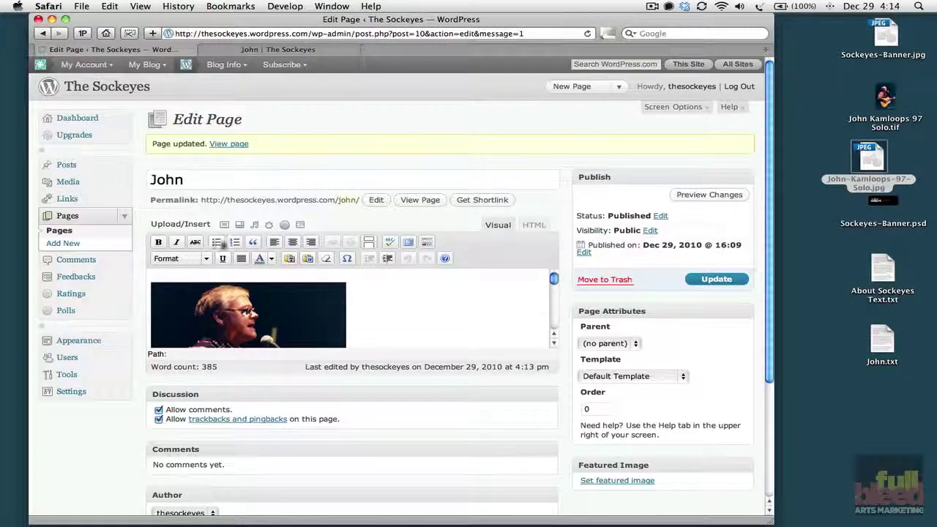
left_click(292, 307)
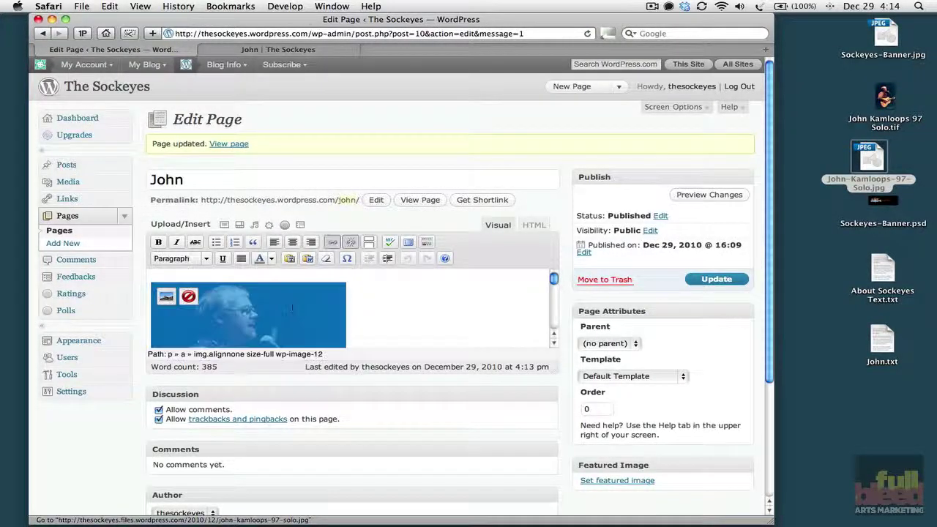
left_click(368, 297)
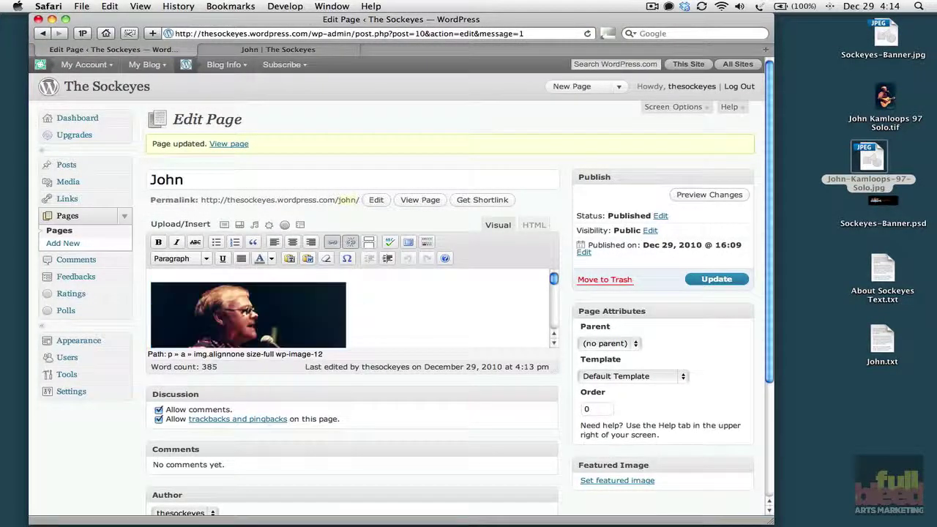
left_click(248, 315)
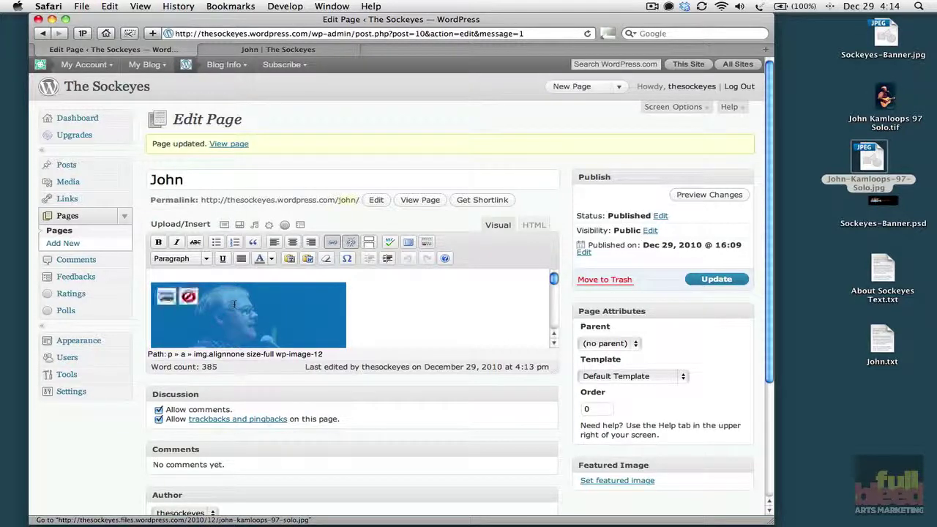
left_click(187, 297)
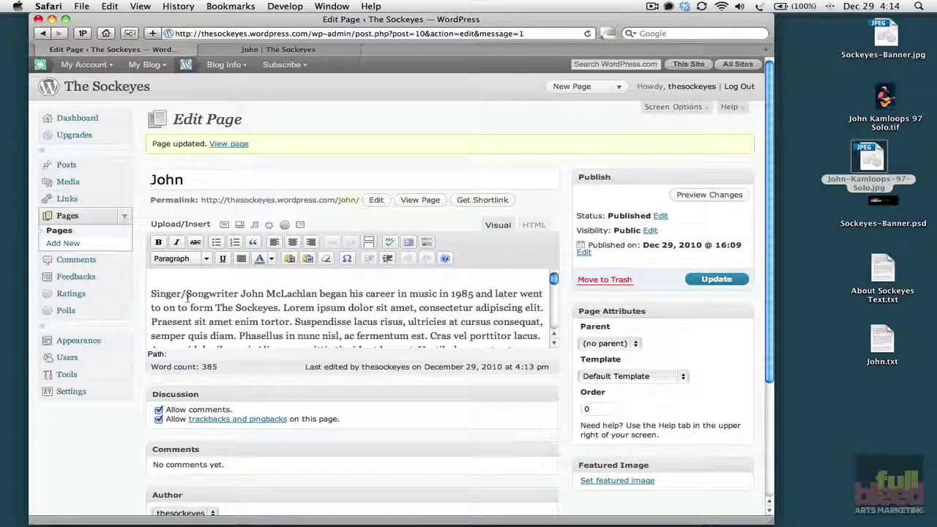
left_click(150, 293)
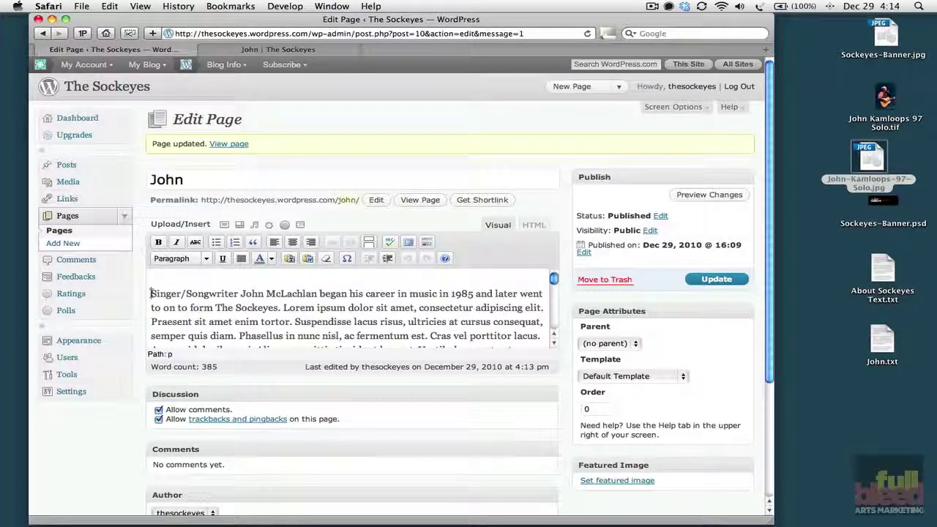
Re-insert John-Kamloops-97-Solo from the Media Library at full size with Left alignment
left_click(224, 225)
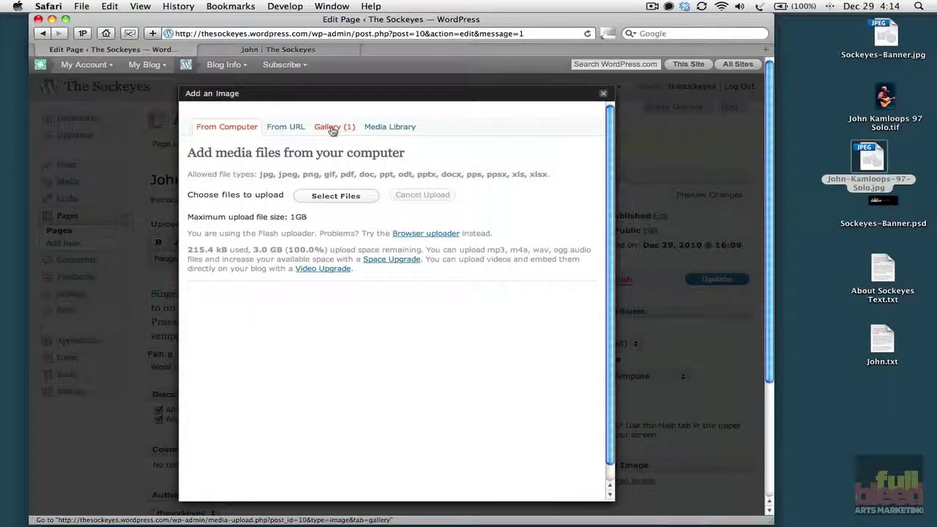
left_click(388, 127)
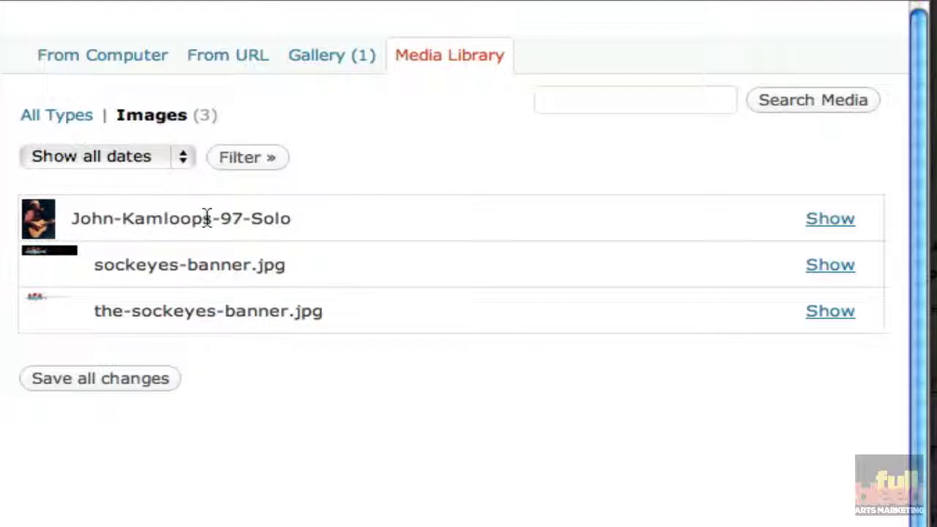
left_click(829, 226)
scroll(838, 229, "down", 3)
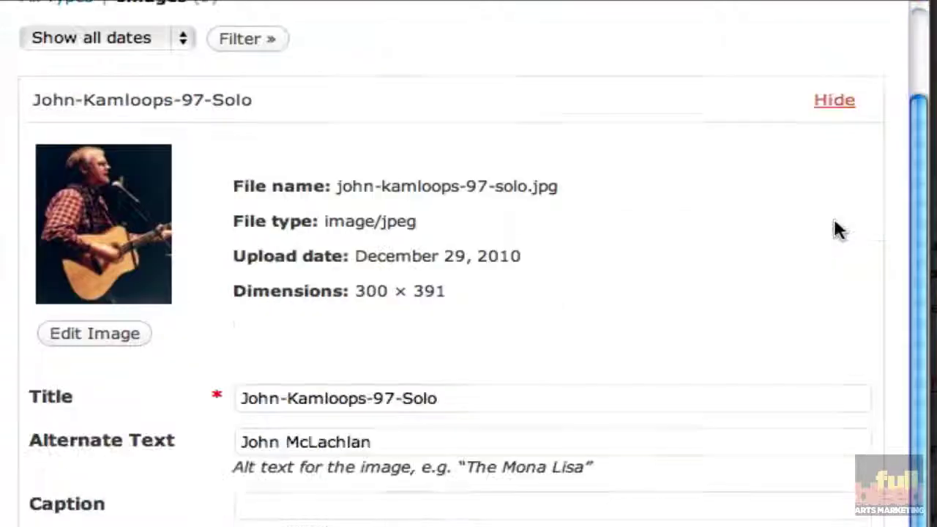
scroll(642, 362, "down", 2)
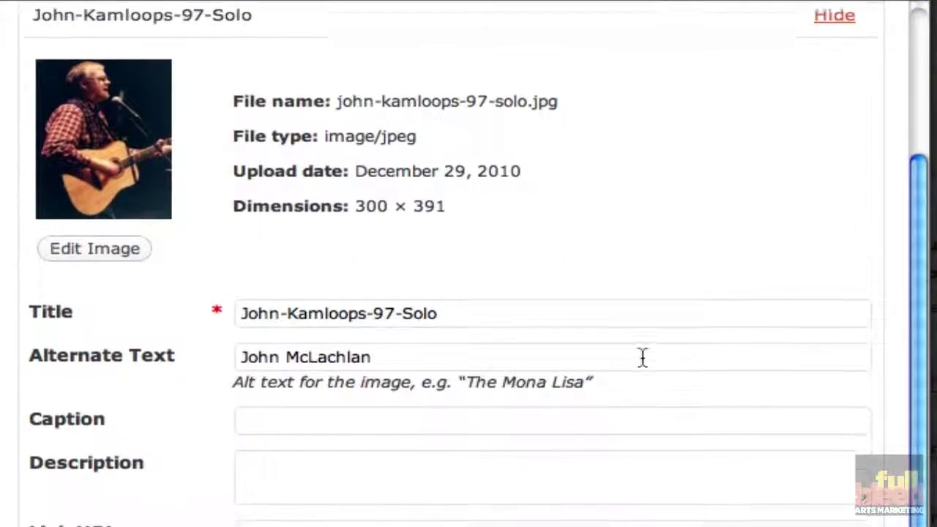
scroll(642, 337, "down", 5)
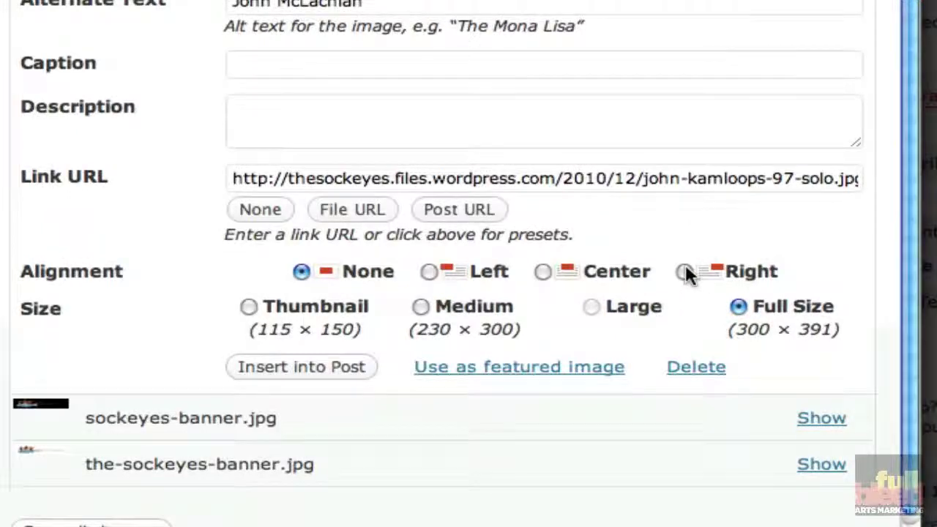
left_click(430, 271)
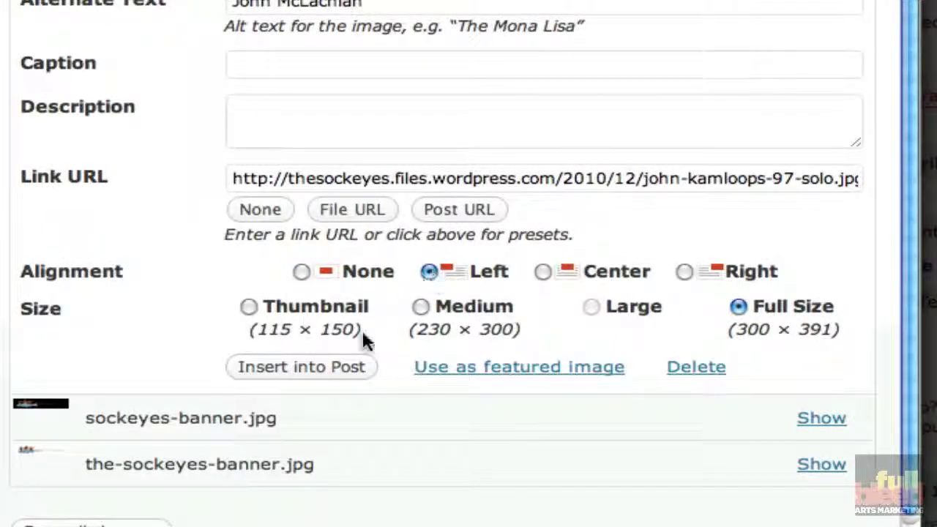
left_click(335, 368)
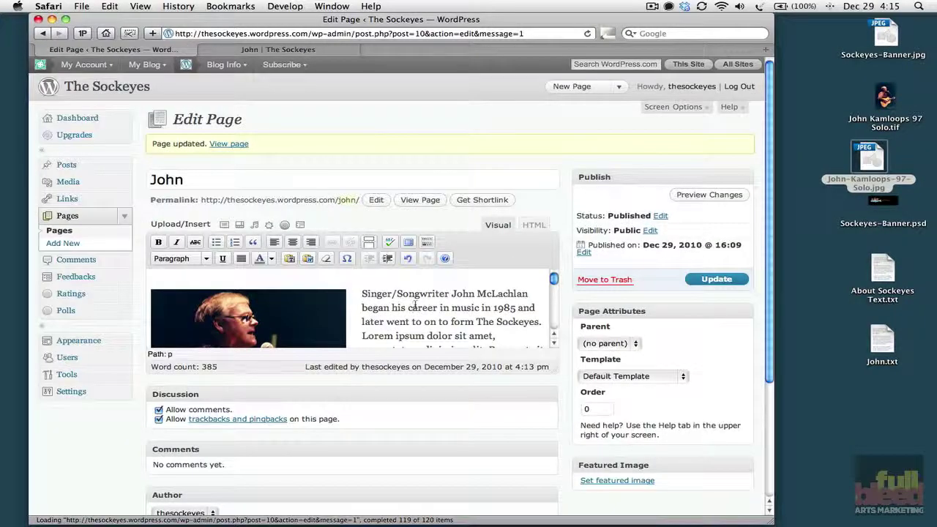
scroll(415, 306, "down", 5)
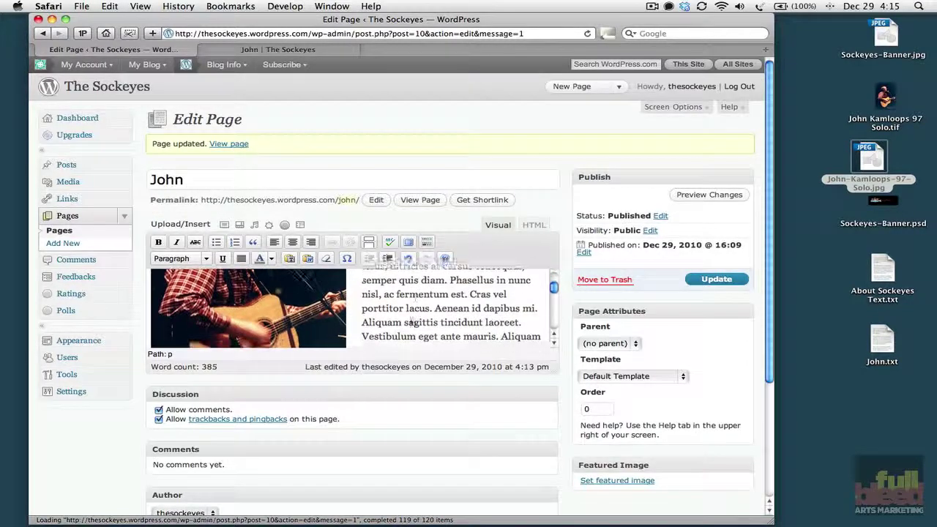
scroll(412, 320, "down", 1)
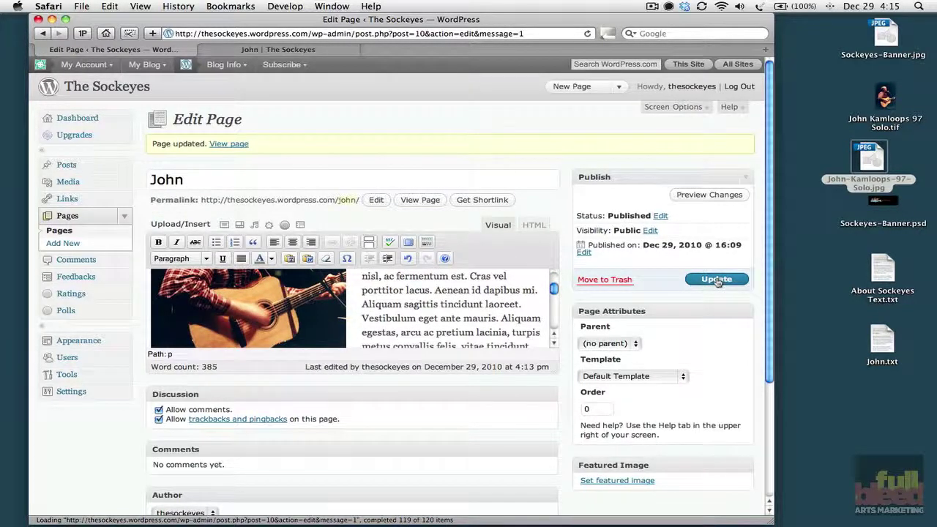
left_click(717, 281)
left_click(710, 281)
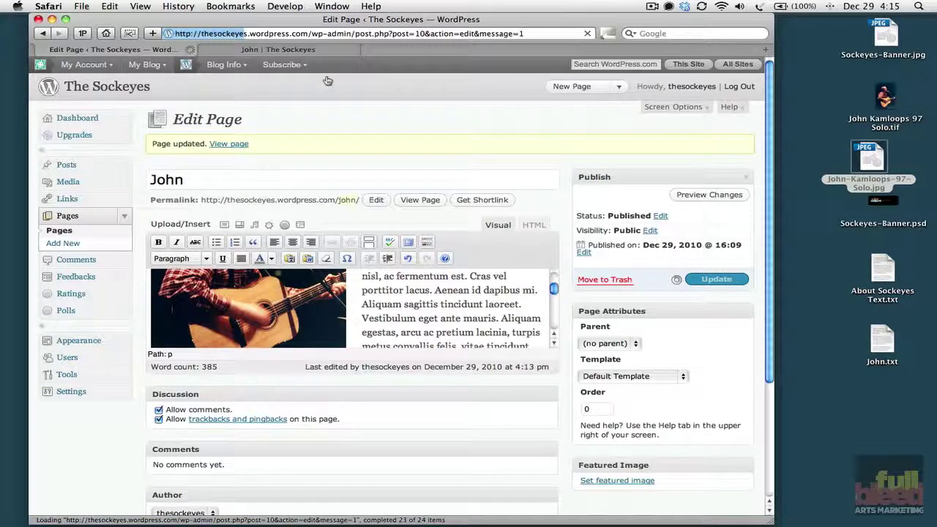
left_click(269, 51)
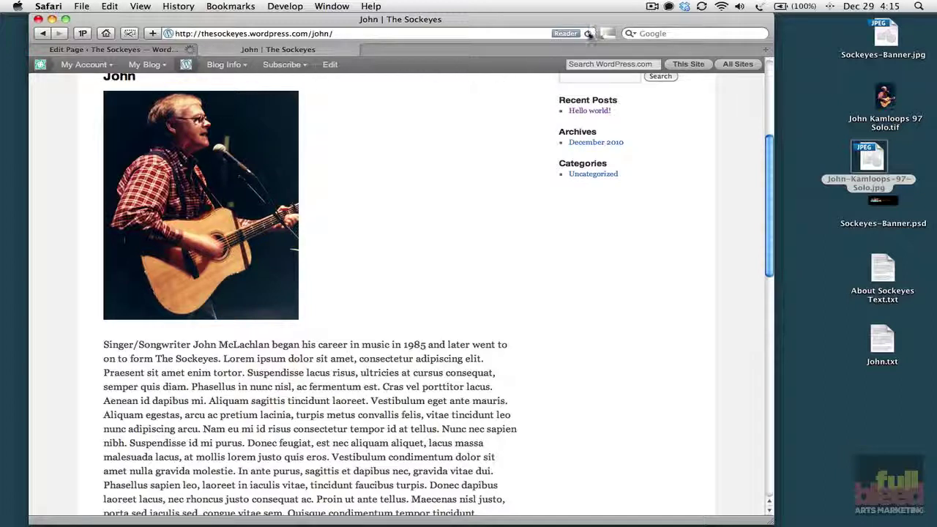
left_click(588, 34)
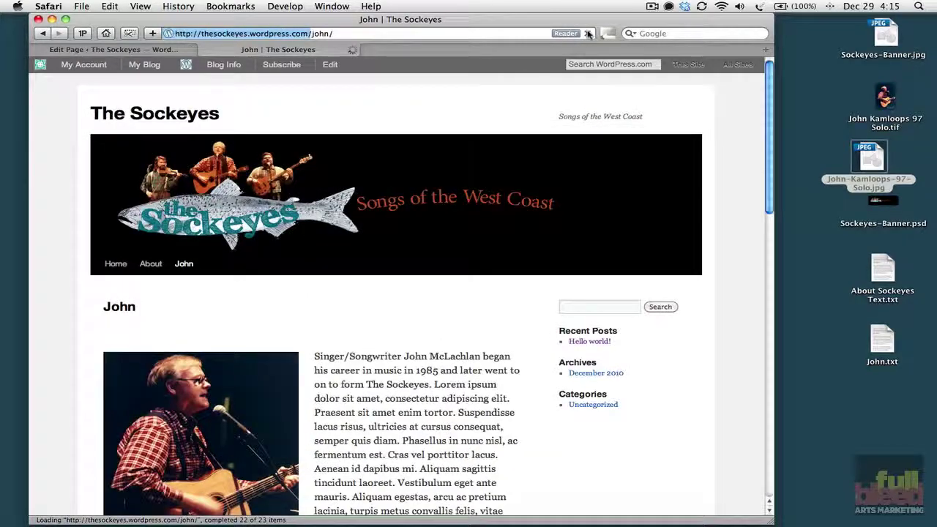
scroll(353, 394, "down", 5)
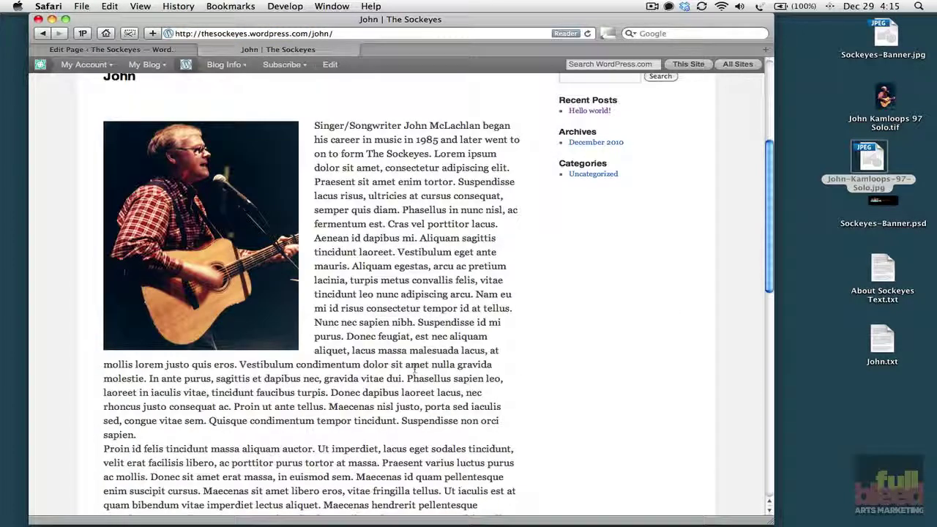
scroll(533, 337, "up", 5)
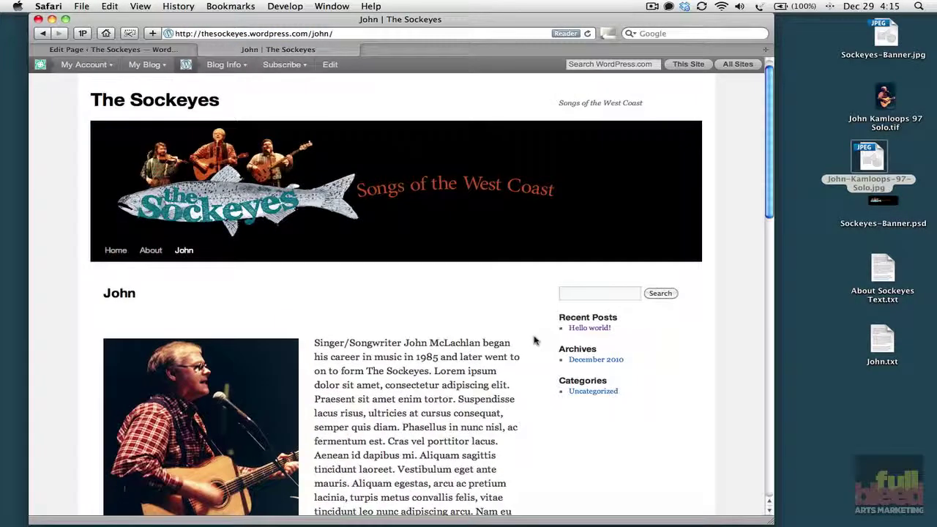
scroll(533, 339, "down", 4)
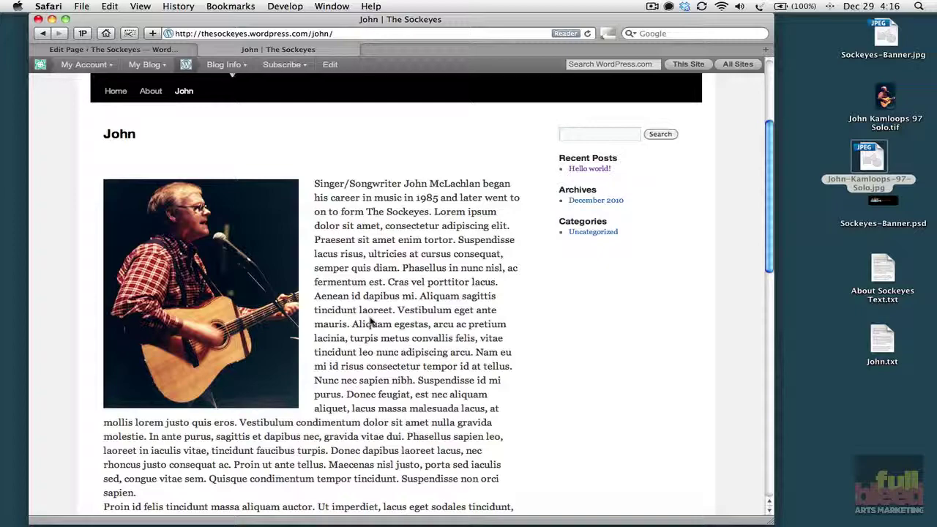
scroll(371, 322, "down", 10)
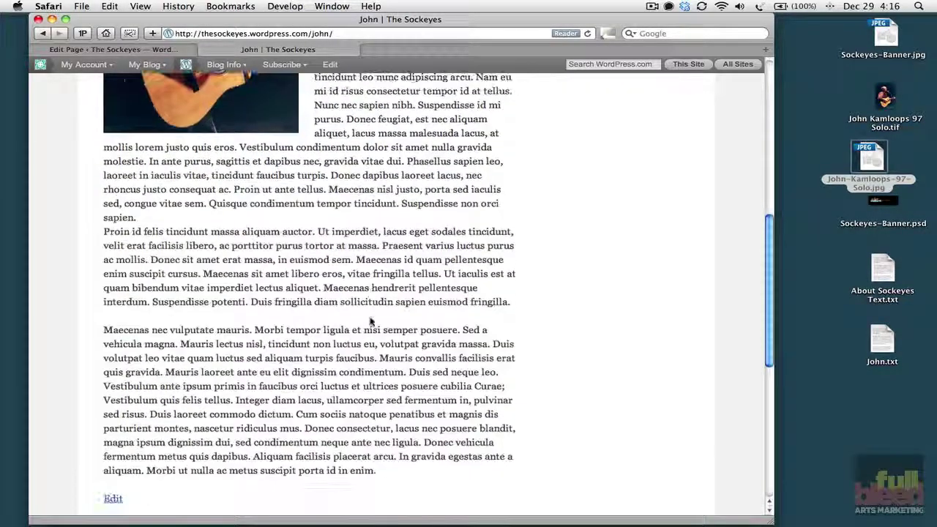
scroll(372, 322, "up", 10)
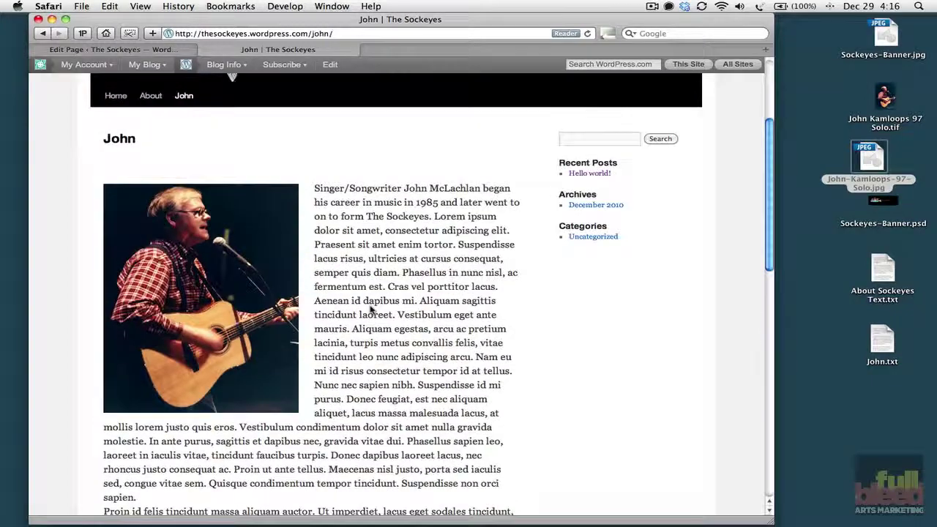
scroll(371, 310, "up", 5)
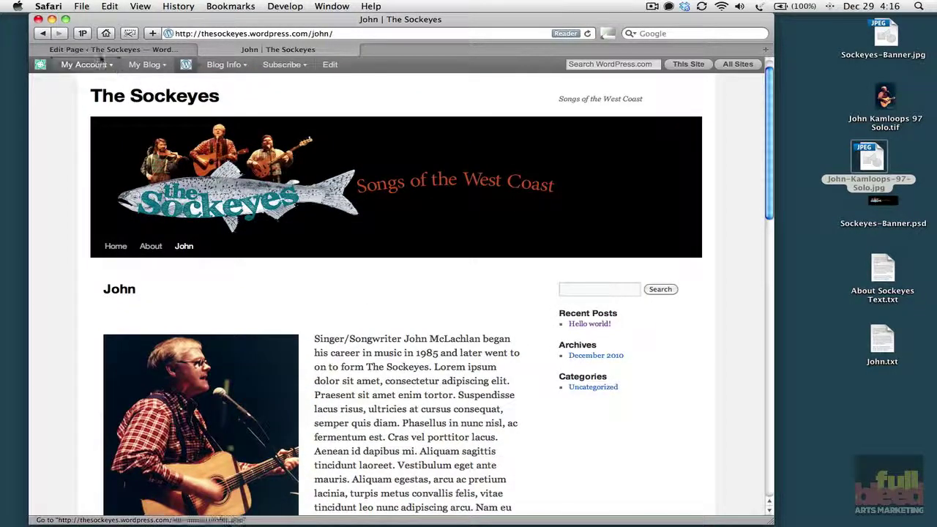
Copy the live John page's full URL from the address bar, then return to its editor
left_click(94, 49)
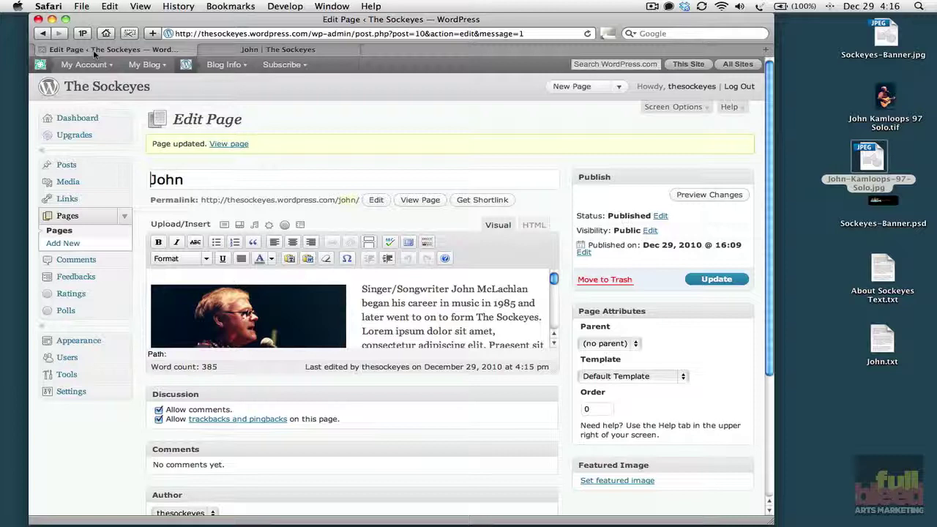
left_click(263, 52)
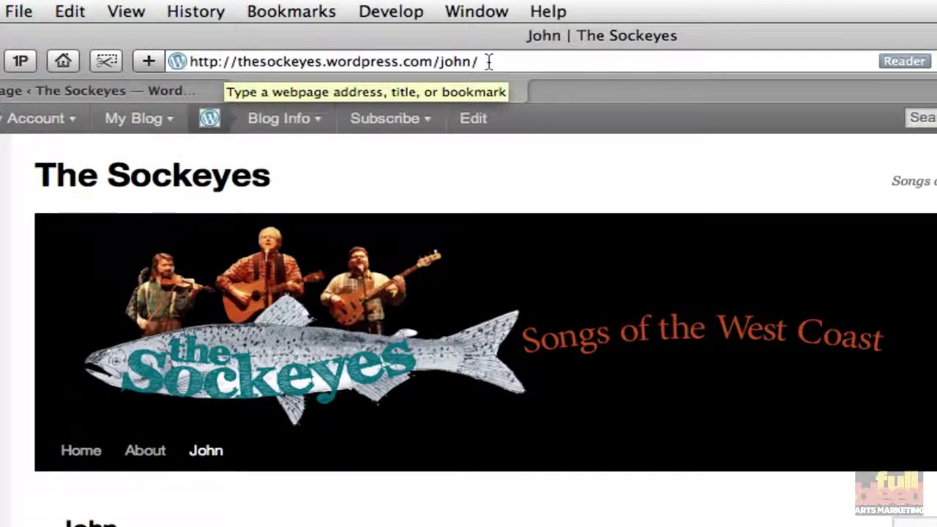
left_click_drag(488, 61, 173, 62)
key("super+c")
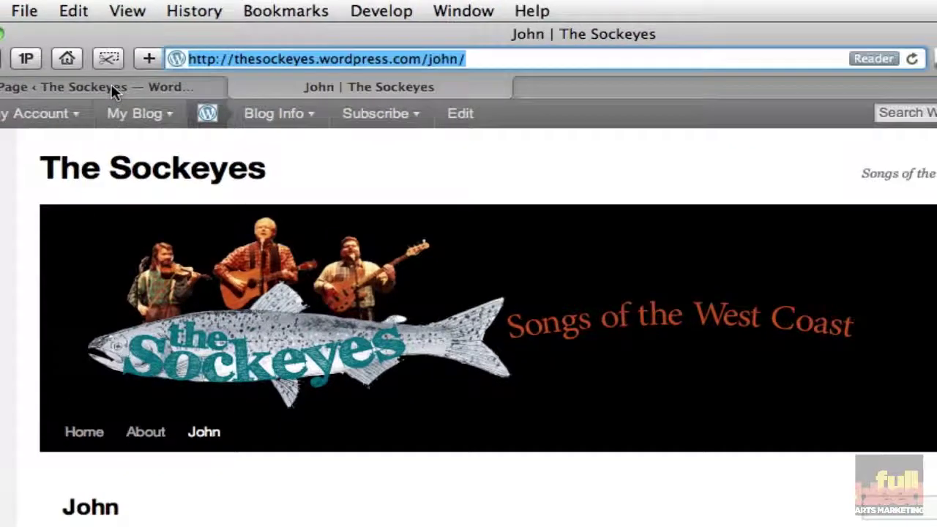
left_click(114, 89)
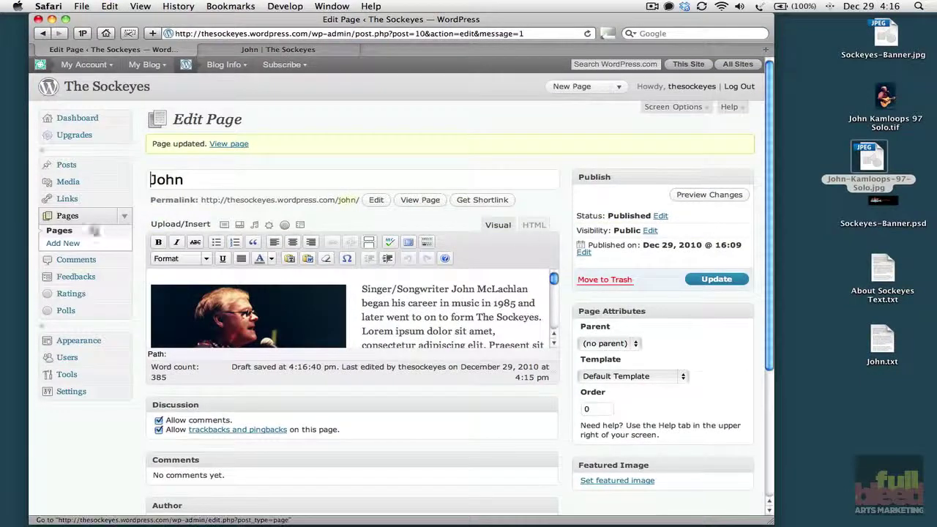
Edit the About page from the Pages list and select the lead singer's name in the last paragraph
left_click(55, 231)
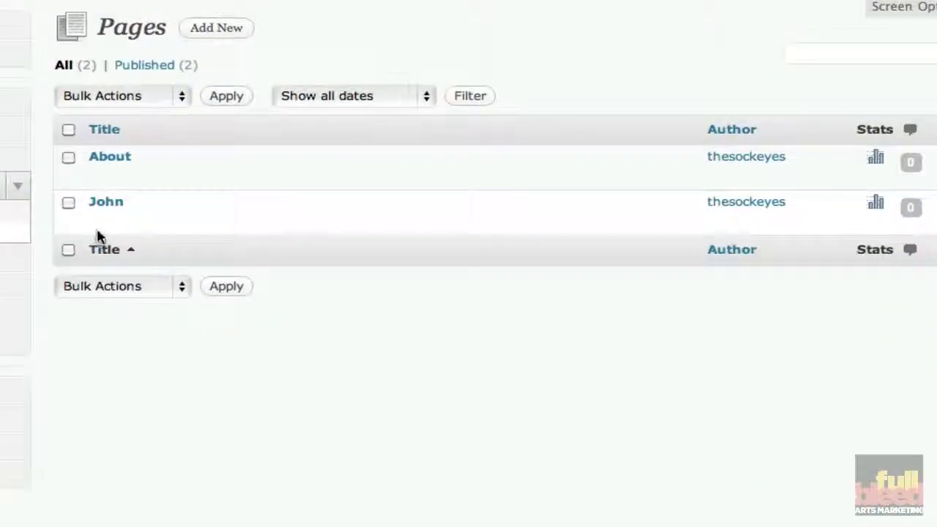
mouse_move(174, 239)
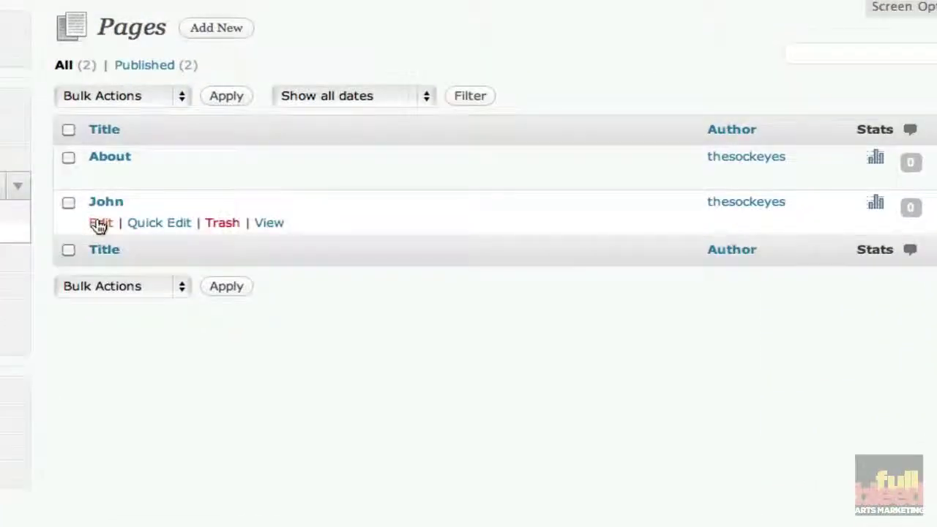
mouse_move(114, 161)
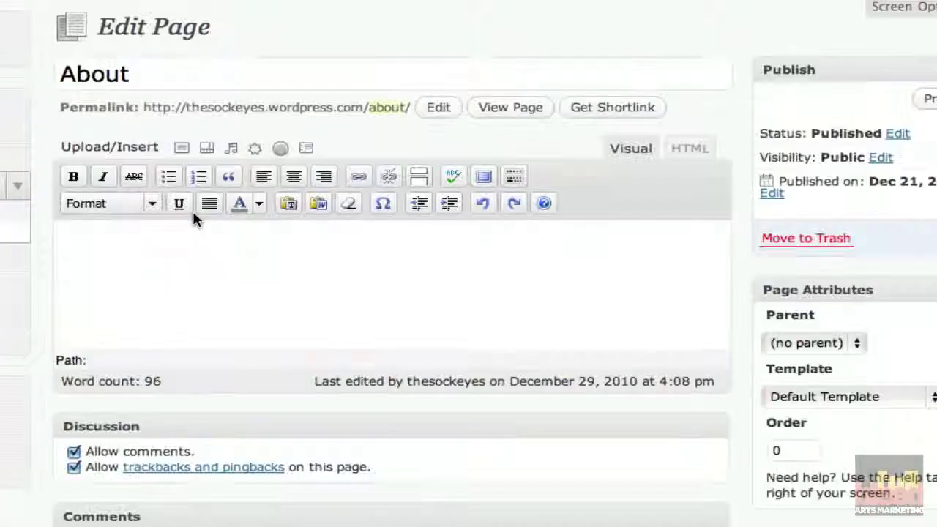
scroll(418, 311, "down", 5)
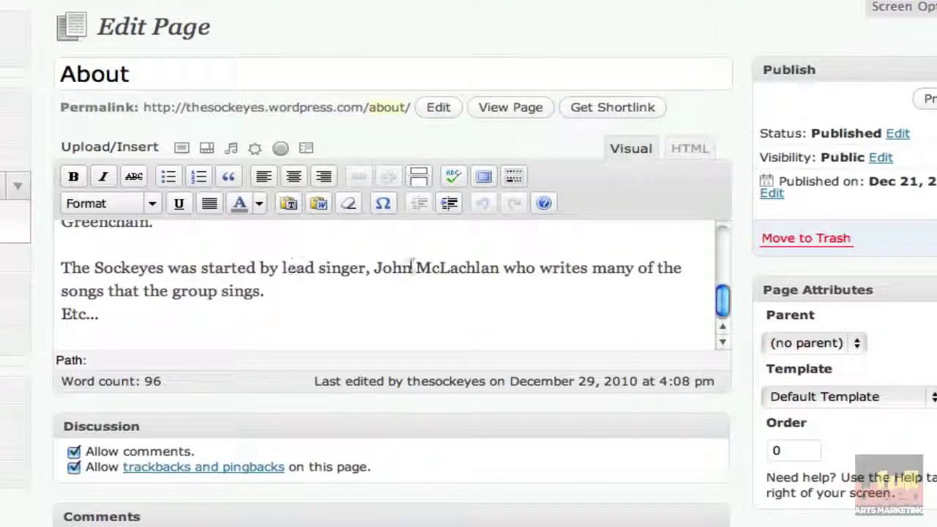
left_click(374, 268)
left_click_drag(377, 268, 500, 270)
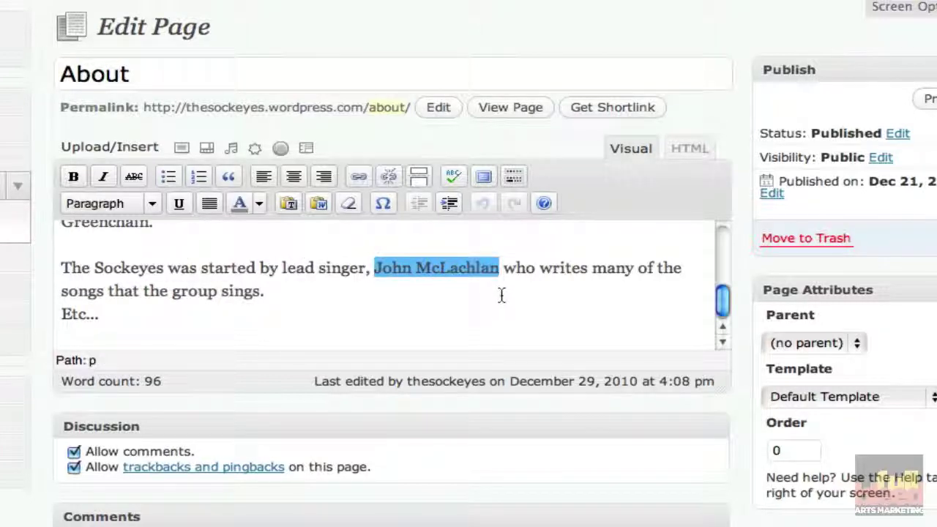
left_click(358, 177)
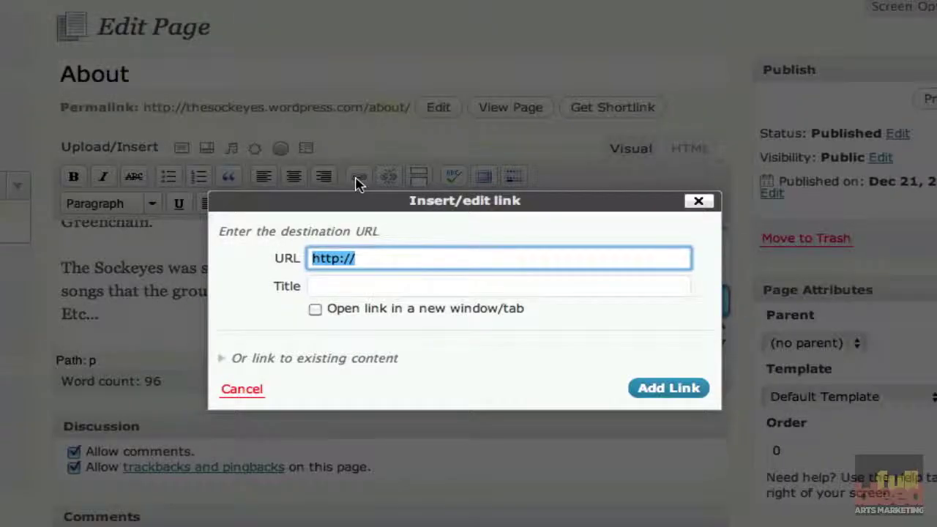
left_click(360, 258)
triple_click(360, 259)
key("super+v")
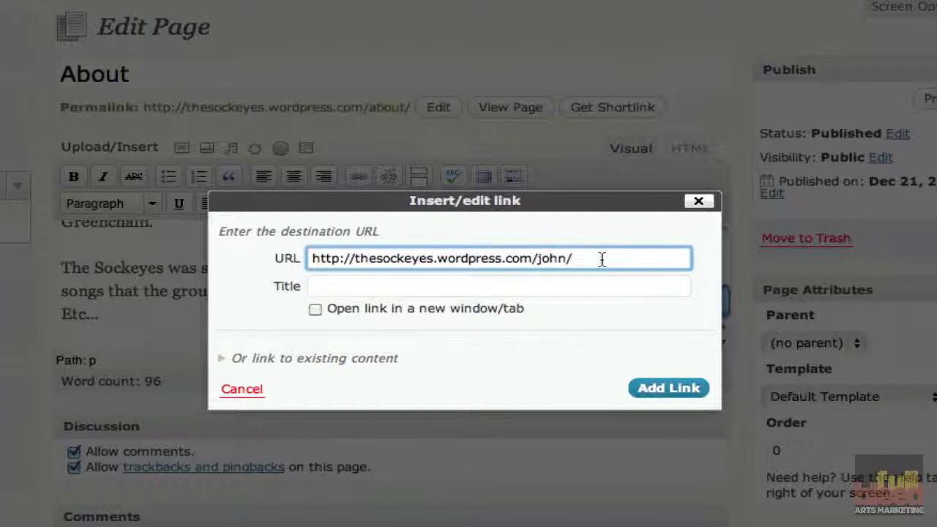
left_click(668, 389)
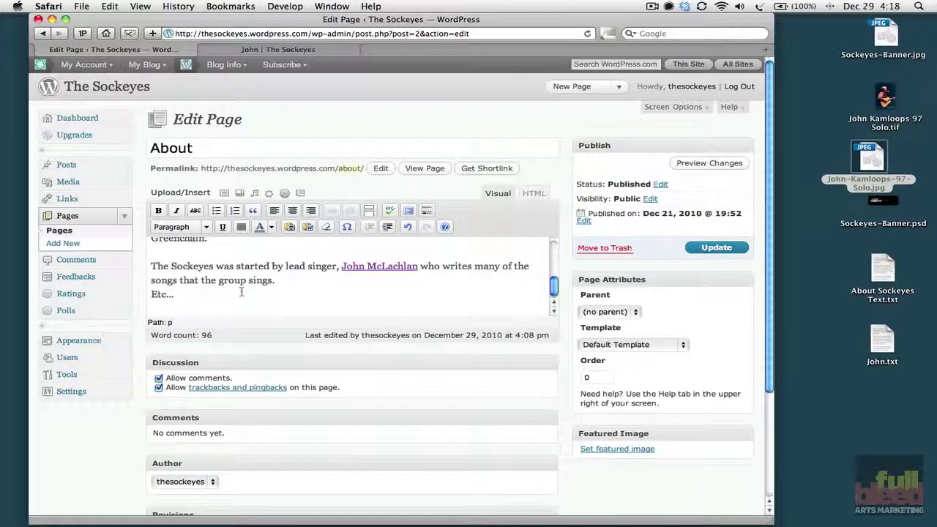
Check the current public About page on the live site
left_click(278, 49)
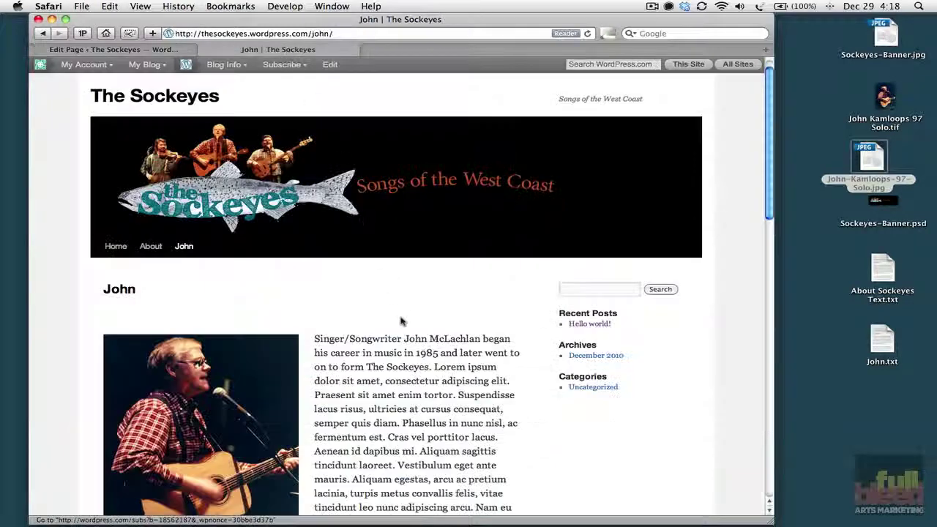
left_click(152, 252)
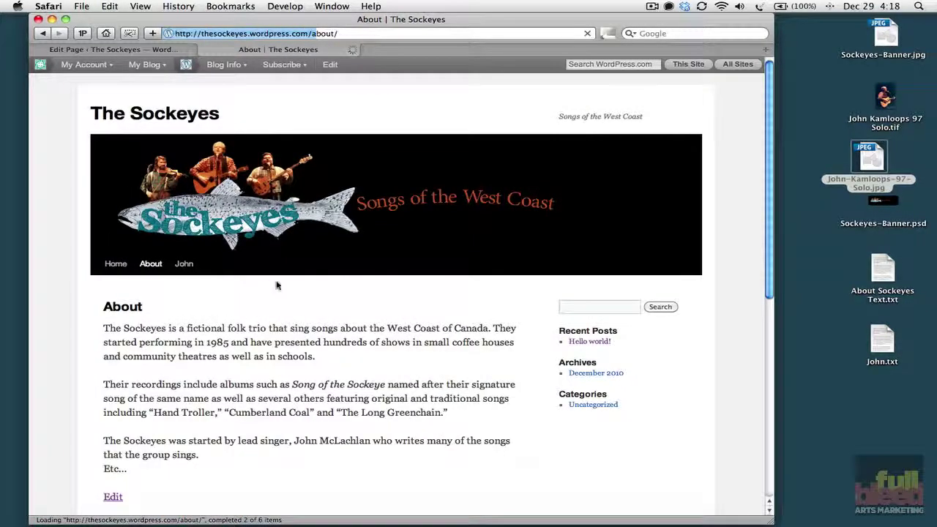
scroll(307, 257, "down", 2)
scroll(323, 288, "down", 1)
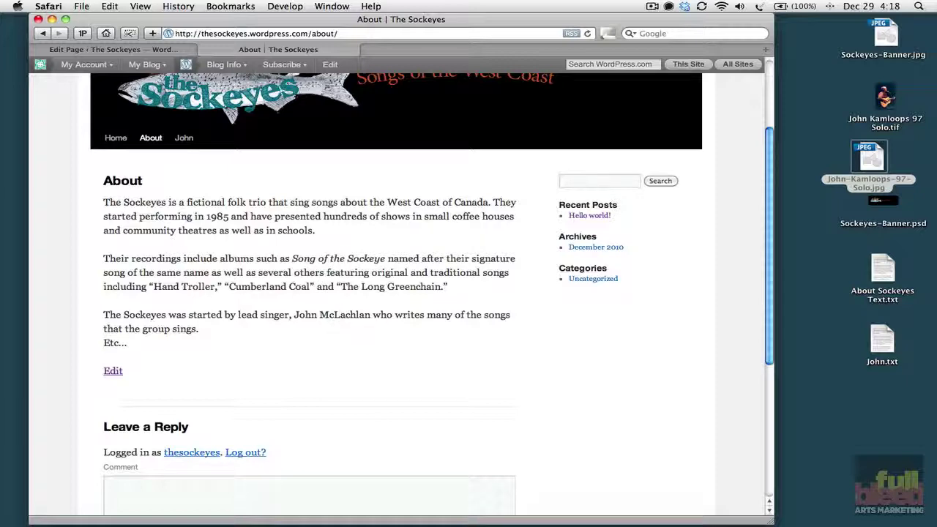
Update the About page and switch to its public view
left_click(131, 50)
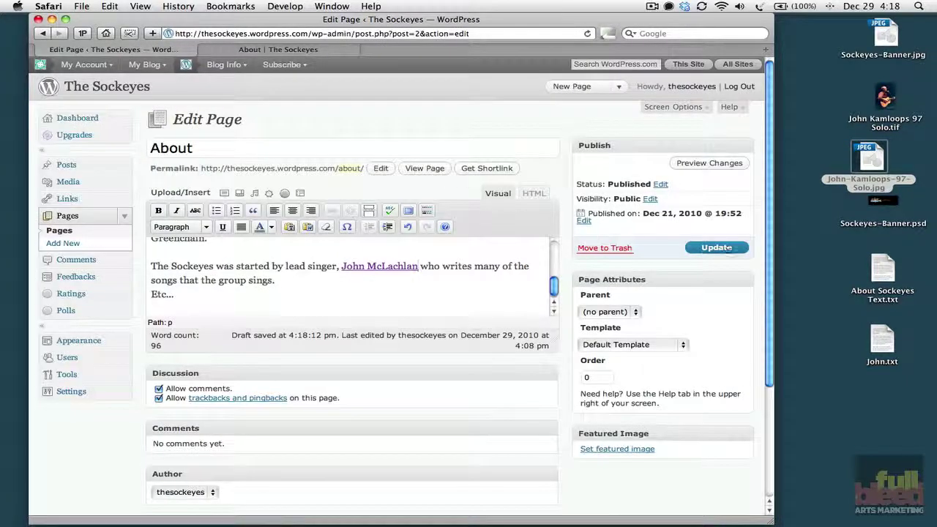
left_click(725, 248)
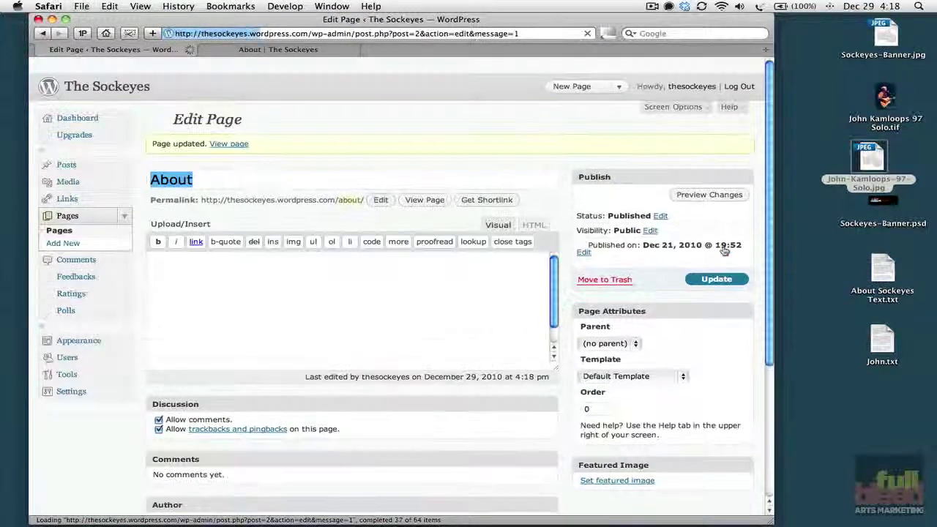
left_click(260, 54)
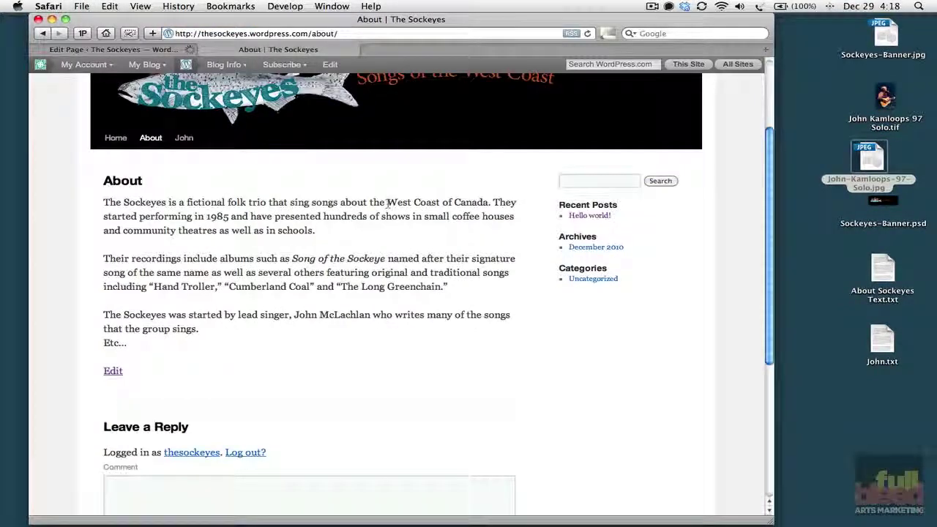
scroll(388, 204, "up", 3)
Reload the public About page, follow the singer's link, and scroll through the John page
left_click(587, 33)
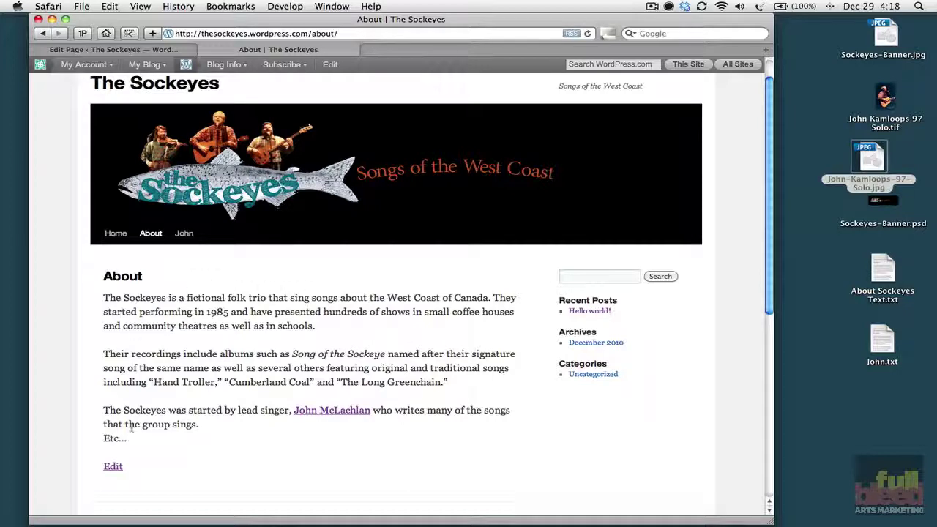
left_click(343, 414)
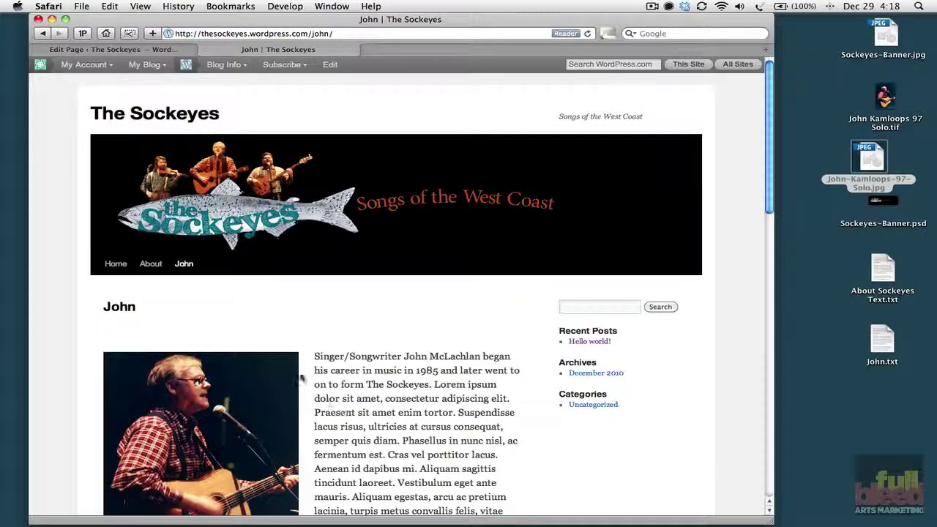
scroll(409, 372, "down", 10)
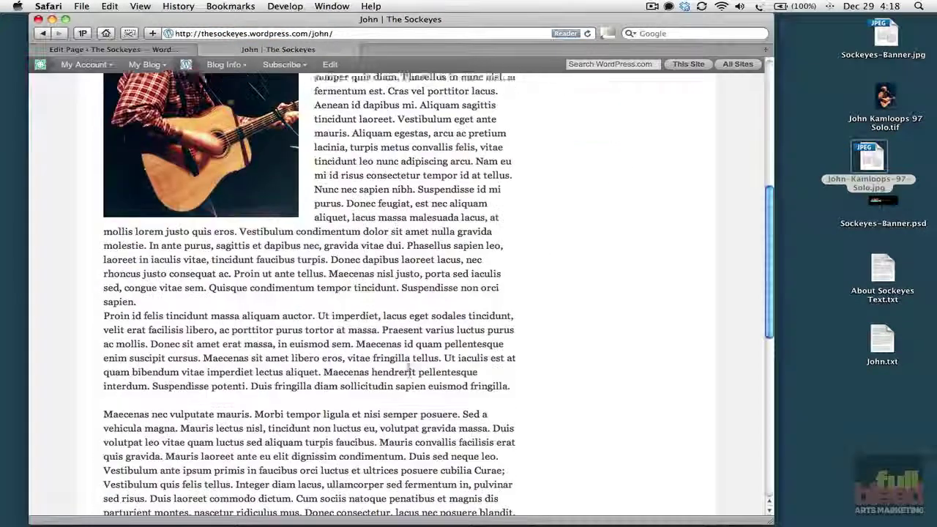
scroll(408, 369, "up", 10)
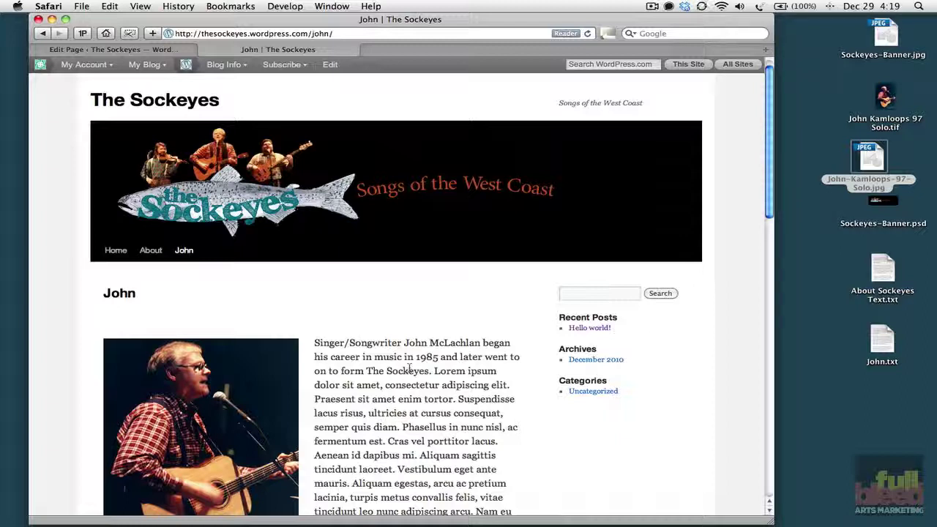
scroll(396, 370, "down", 3)
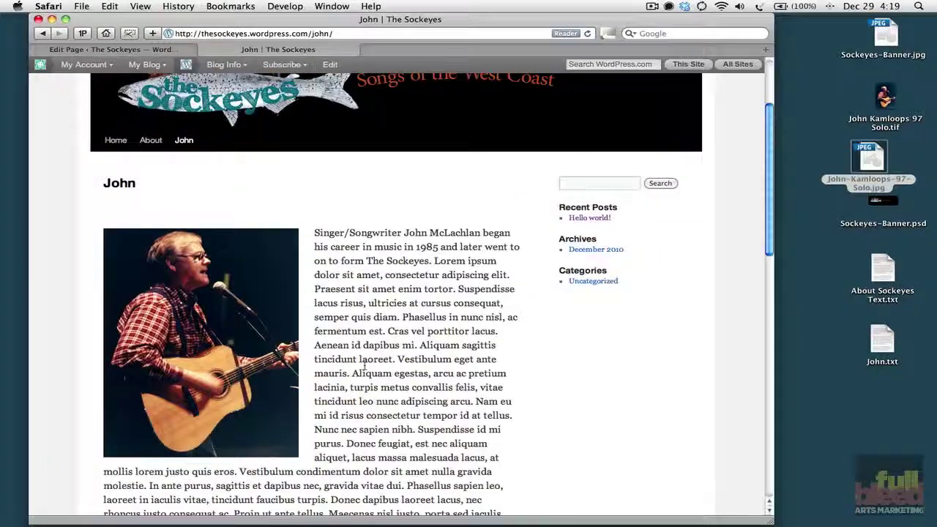